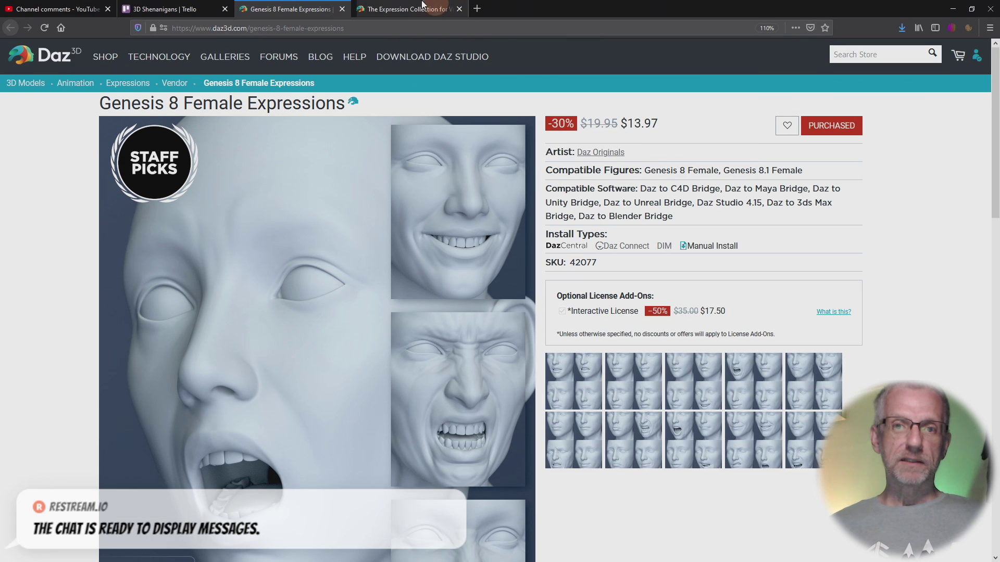
# - Compare the compatible figures listed for The Expression Collection for Victoria 8.1 and Genesis 8 Female Expressions
pyautogui.click(411, 8)
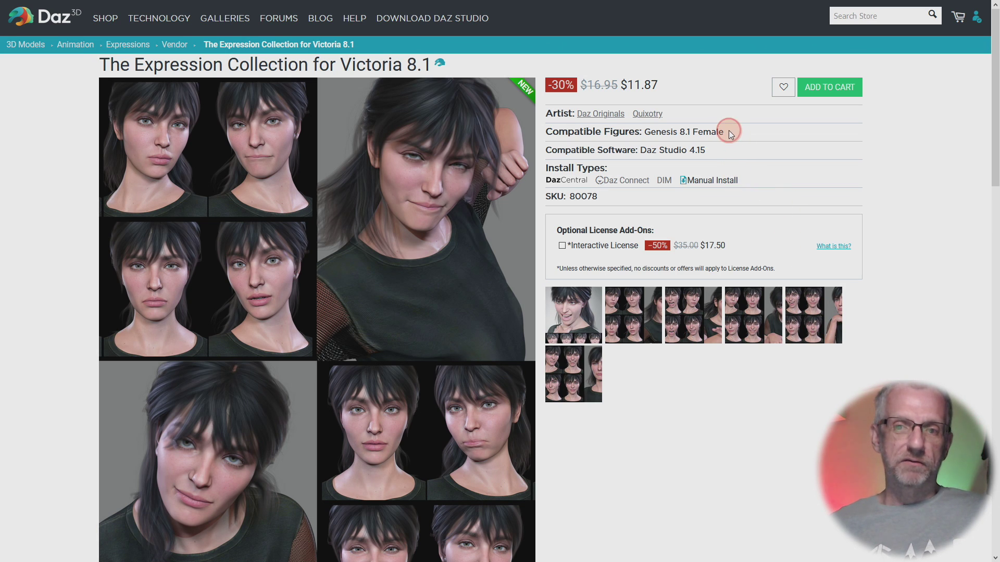
pyautogui.moveTo(729, 131); pyautogui.dragTo(652, 135)
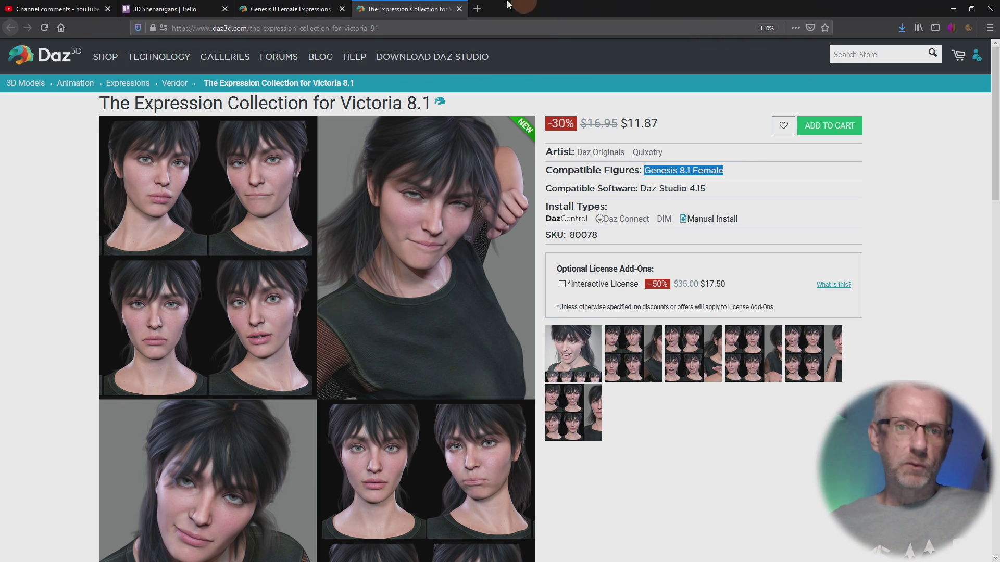
pyautogui.click(279, 8)
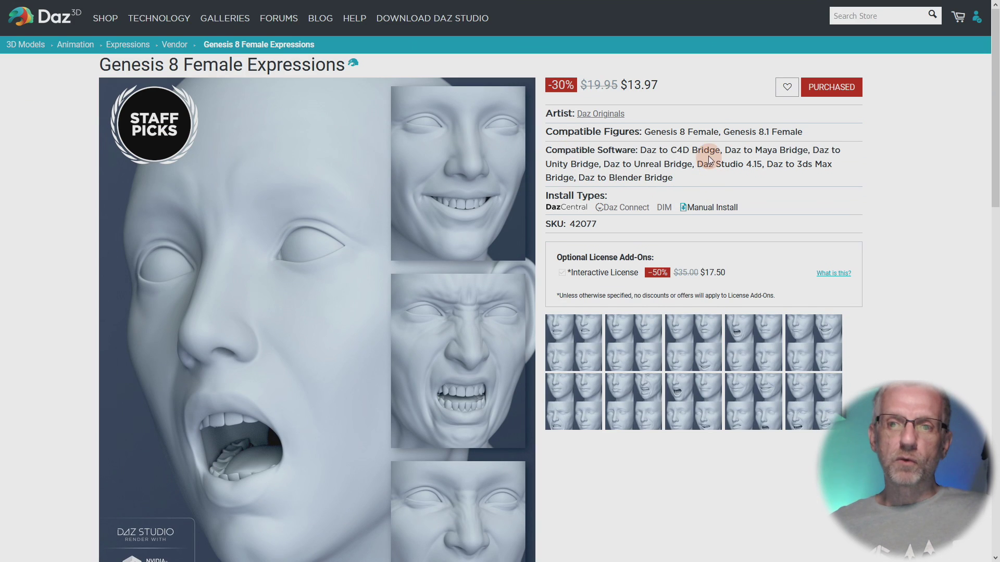
pyautogui.moveTo(644, 135); pyautogui.dragTo(721, 136)
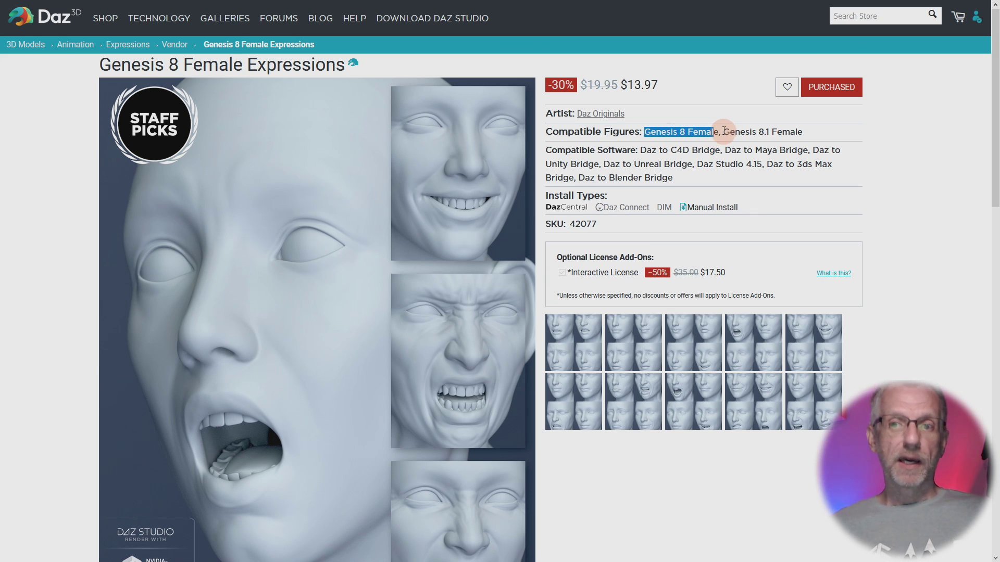
pyautogui.moveTo(723, 133); pyautogui.dragTo(805, 134)
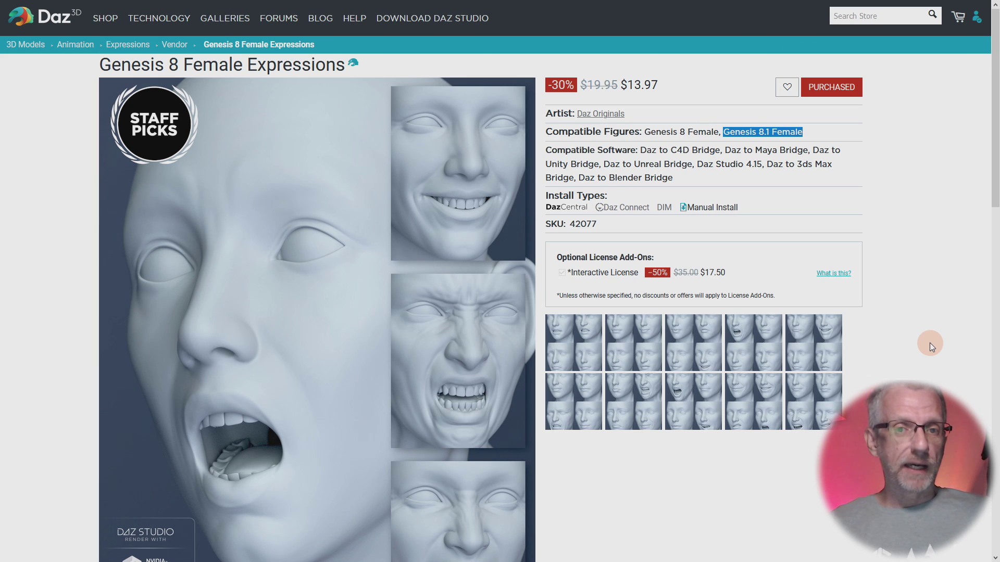
# - Switch to DAZ Studio and select the Genesis 8.1 Female figure for close-up work on its face
pyautogui.hotkey('alt', 'Tab')
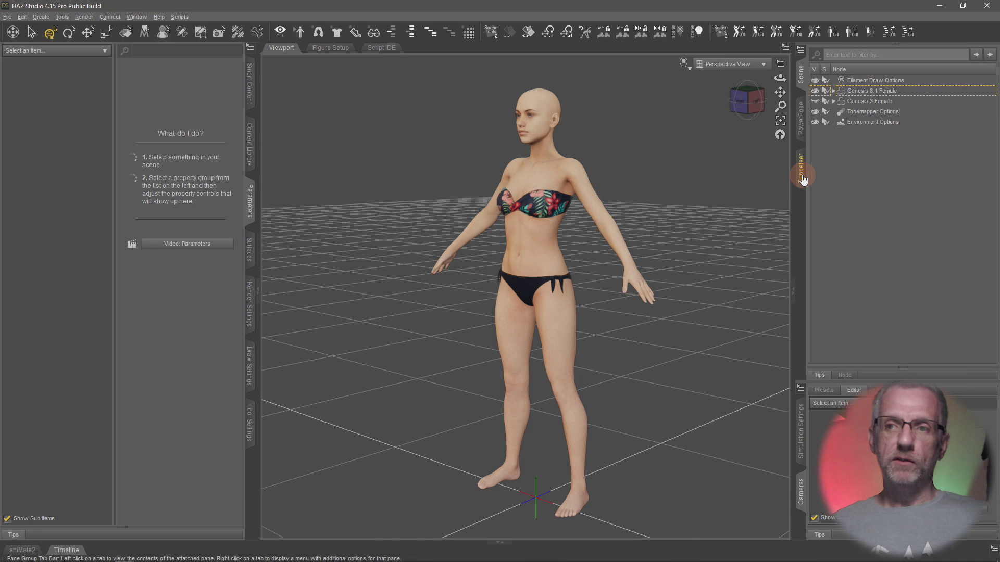
pyautogui.click(892, 90)
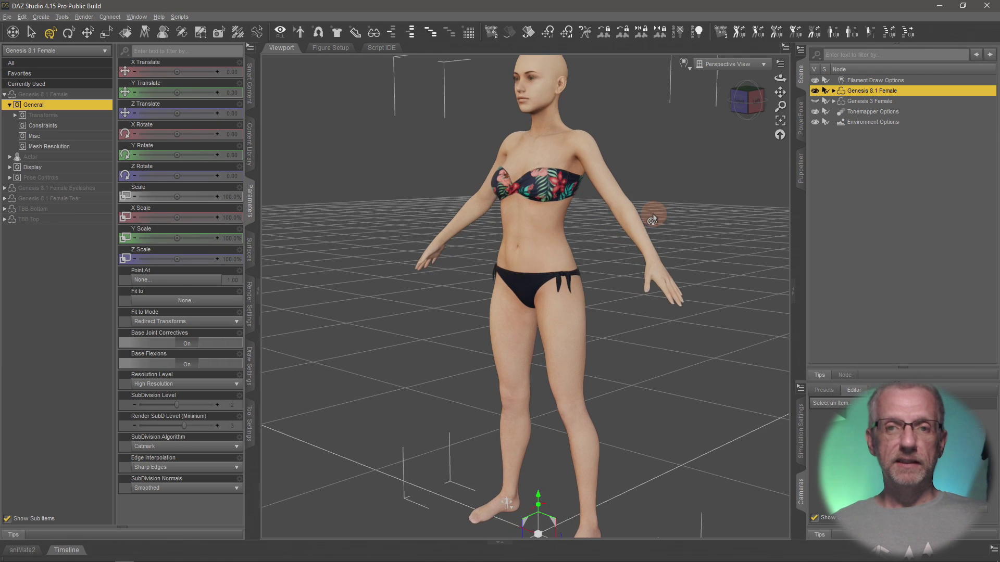
pyautogui.scroll(6, 652, 213)
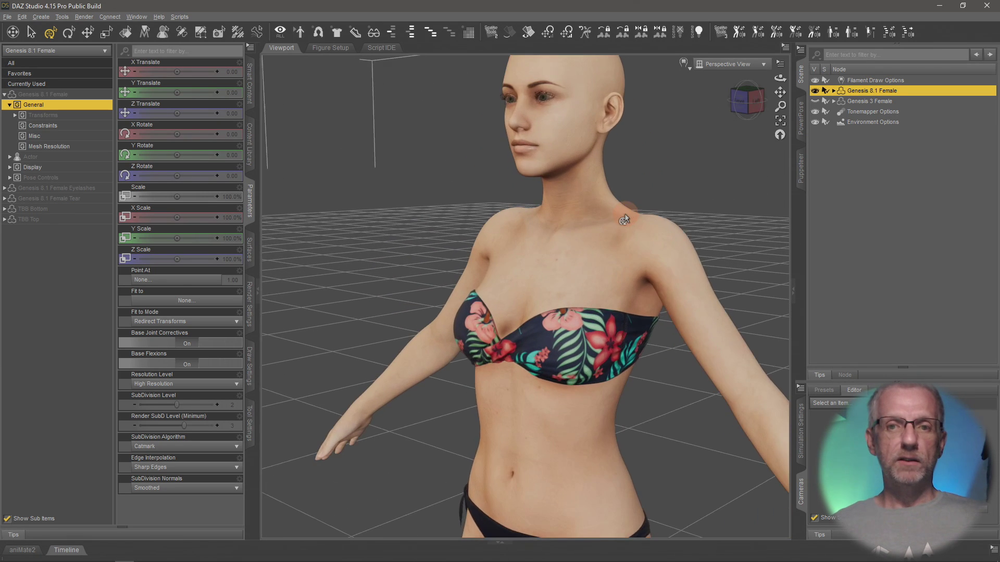
pyautogui.scroll(8, 624, 219)
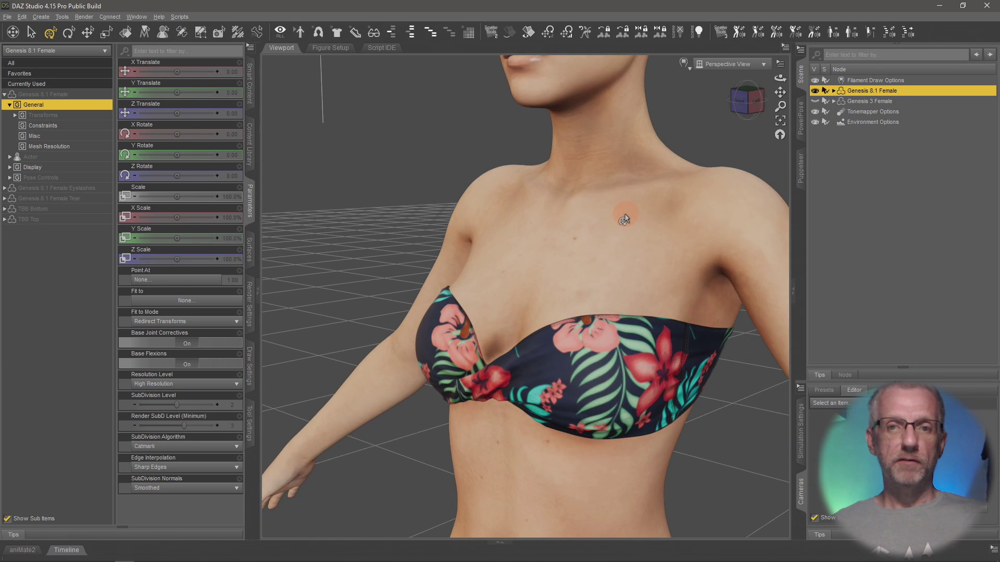
pyautogui.scroll(8, 625, 219)
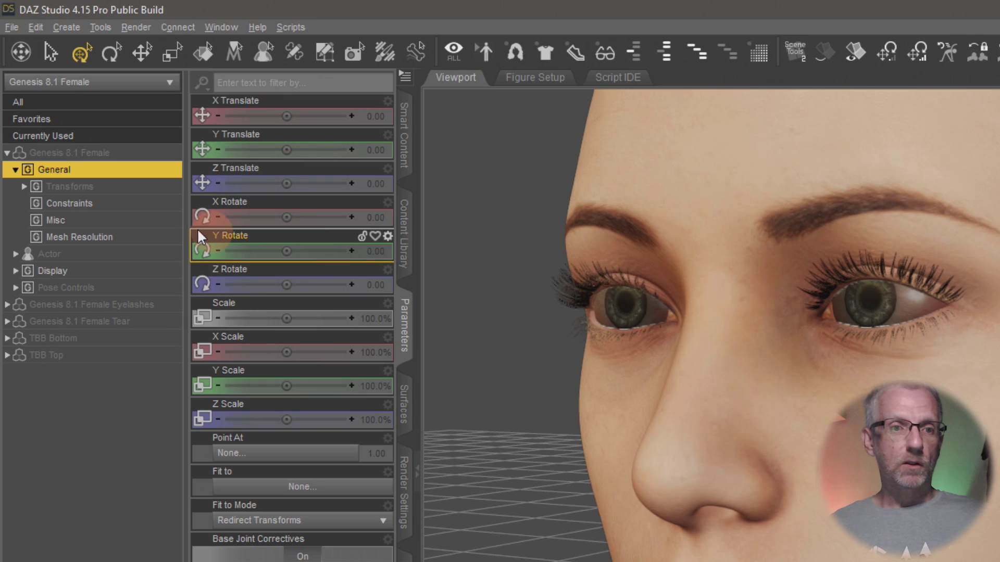
# - Show the Expressions 8.1 properties within the figure's Head pose controls, comparing them with the Expressions group
pyautogui.click(15, 170)
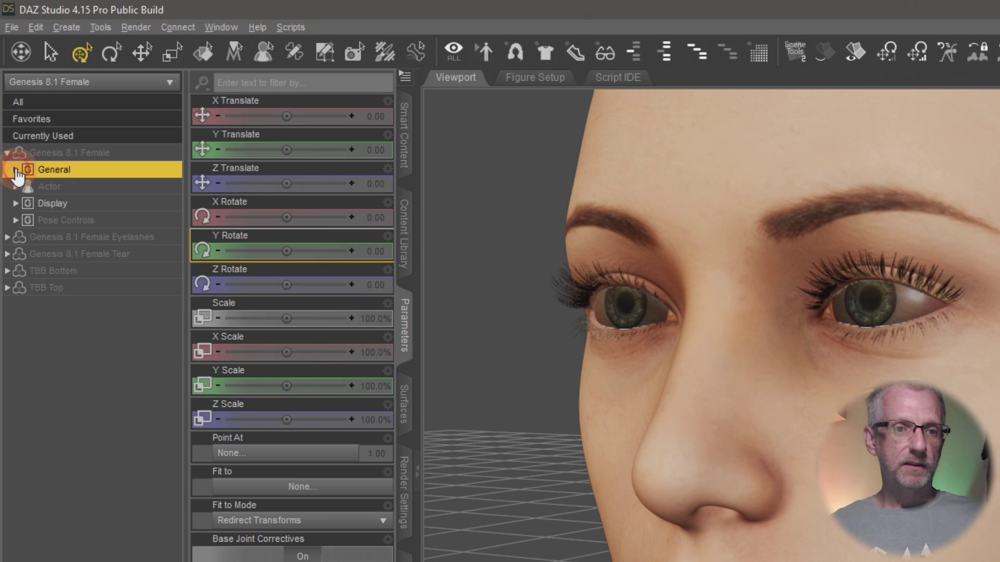
pyautogui.click(16, 220)
pyautogui.click(73, 223)
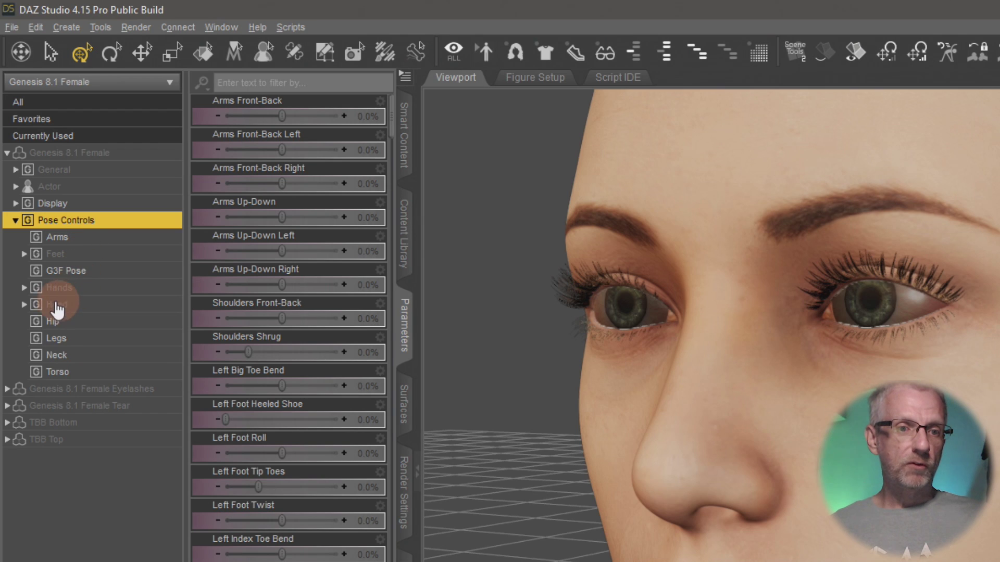
pyautogui.click(23, 306)
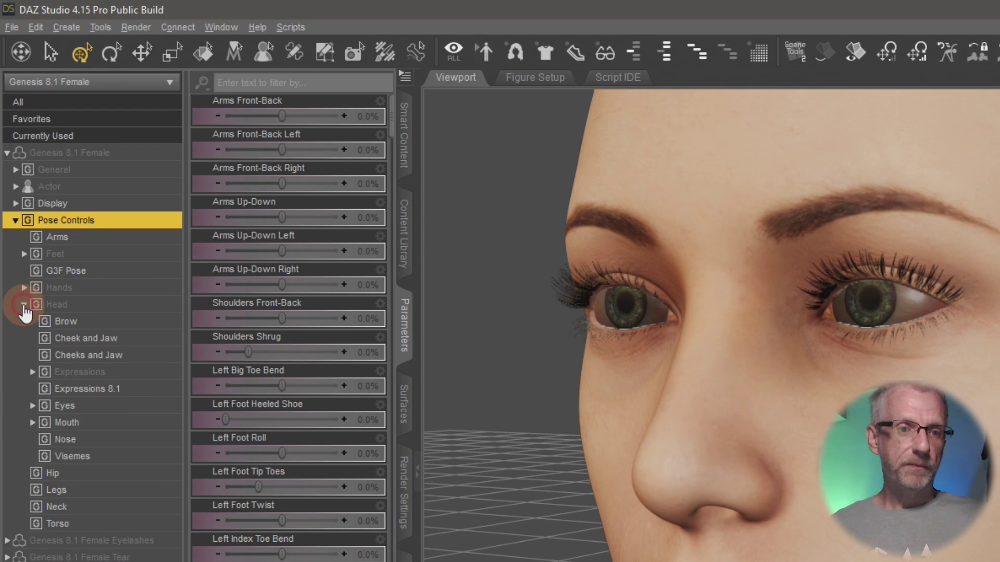
pyautogui.click(101, 307)
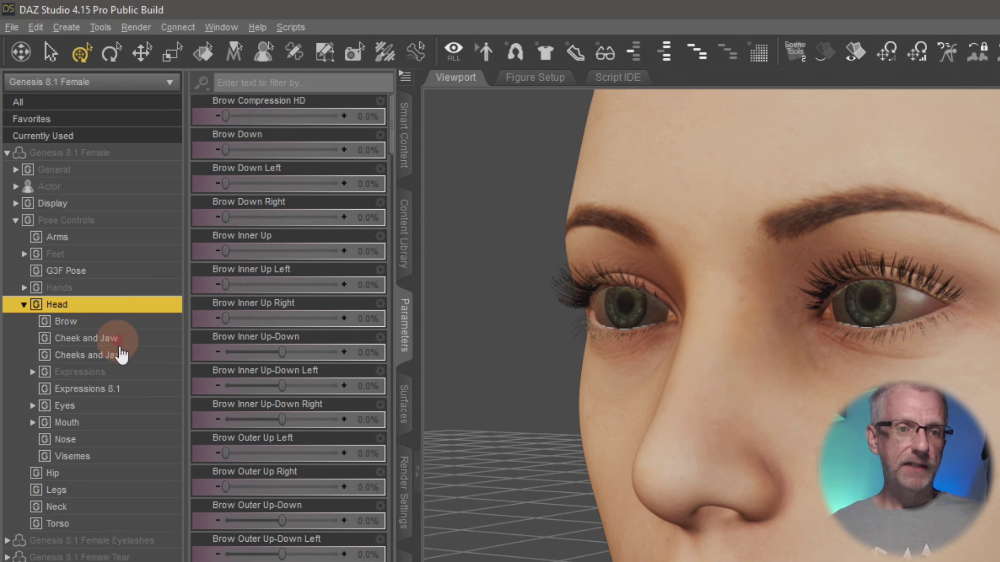
pyautogui.click(126, 374)
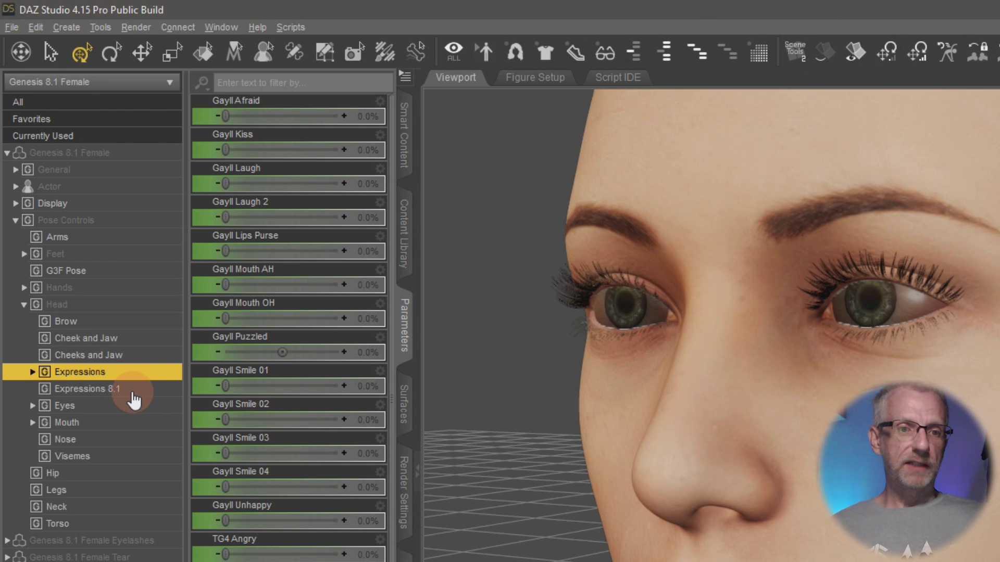
pyautogui.click(135, 398)
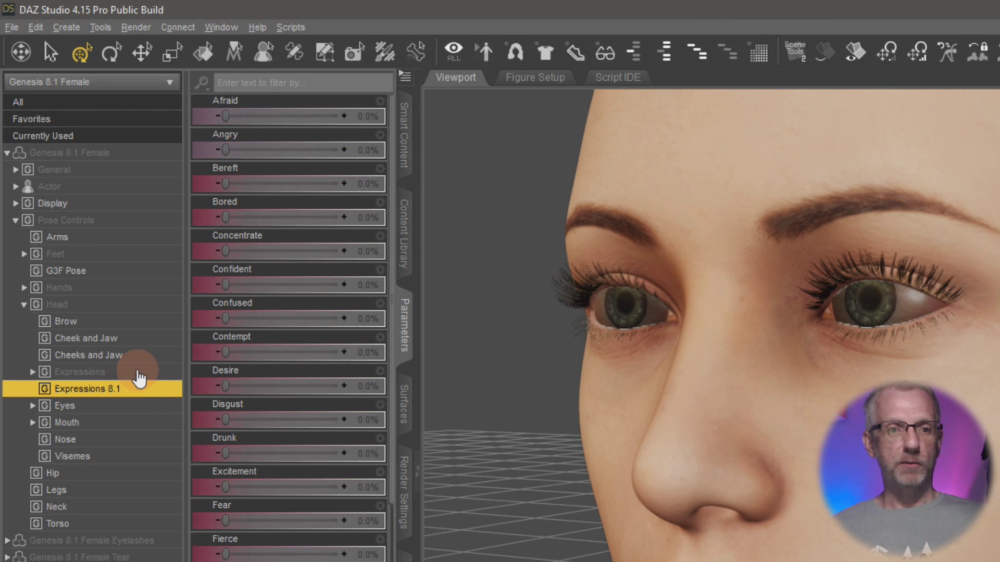
pyautogui.click(139, 374)
pyautogui.click(136, 388)
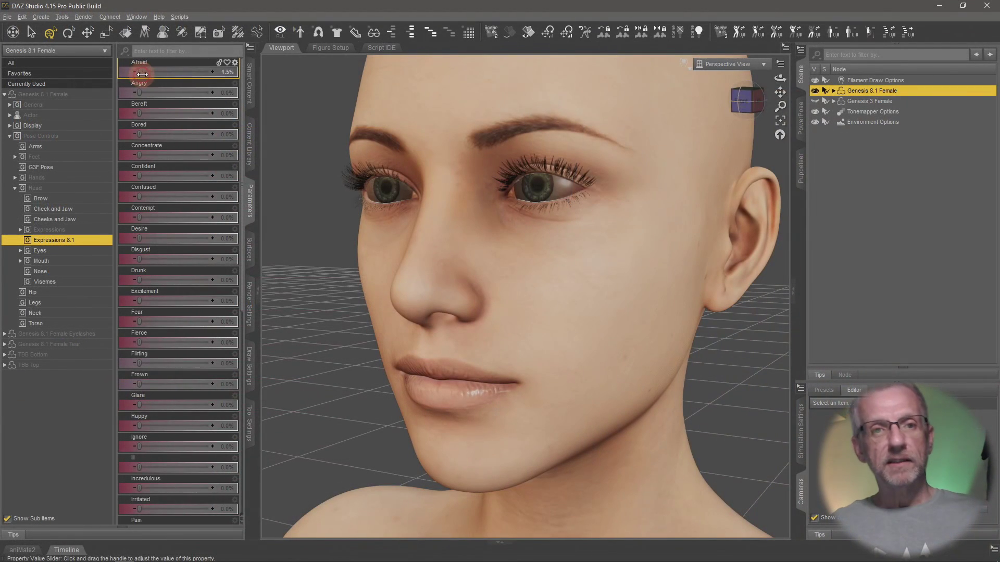
# - Try the Afraid expression and return it to zero, then blend Bereft and Angry at 100% each
pyautogui.moveTo(226, 119); pyautogui.dragTo(323, 125)
pyautogui.moveTo(200, 77); pyautogui.dragTo(123, 100)
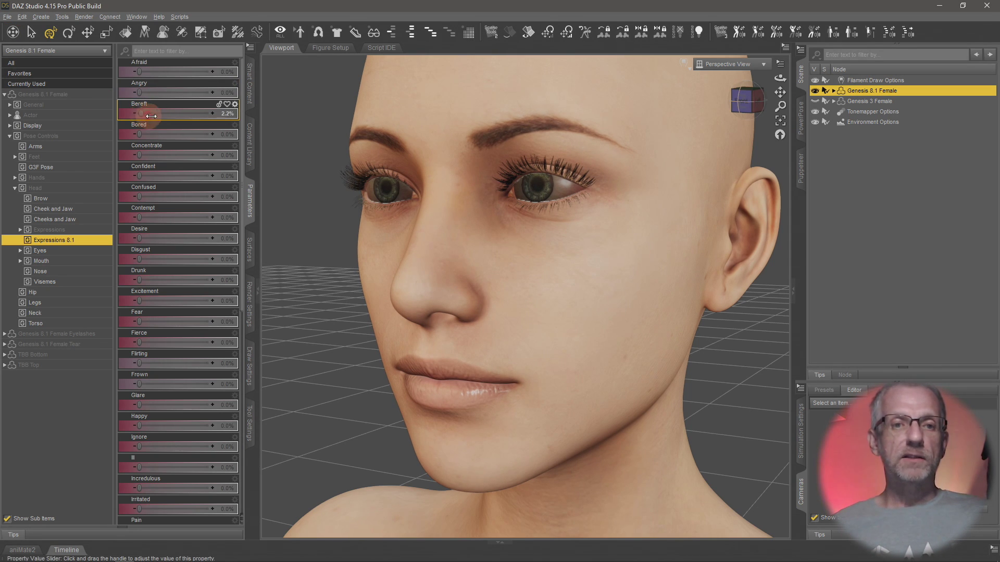
pyautogui.moveTo(151, 115); pyautogui.dragTo(260, 123)
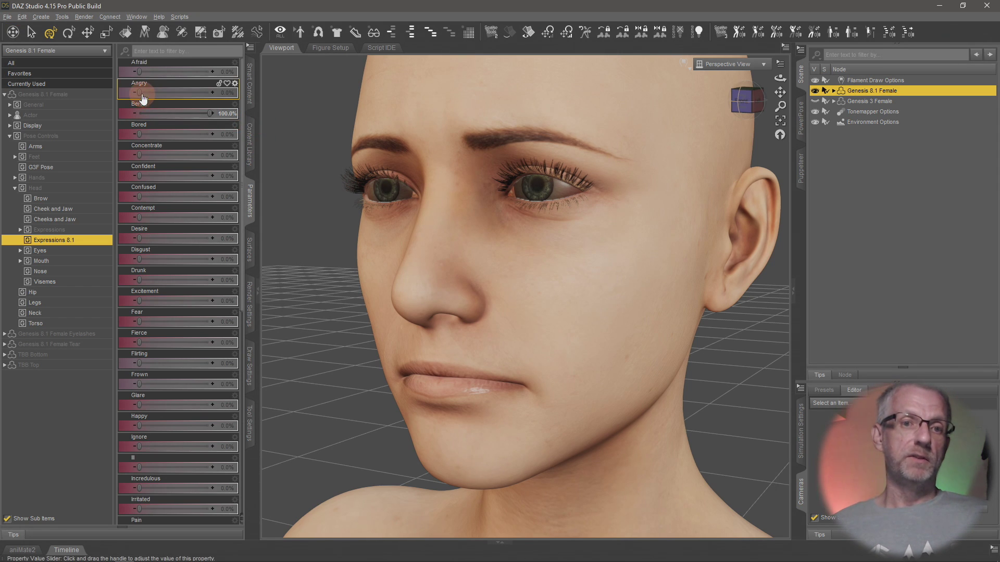
pyautogui.moveTo(141, 92); pyautogui.dragTo(254, 94)
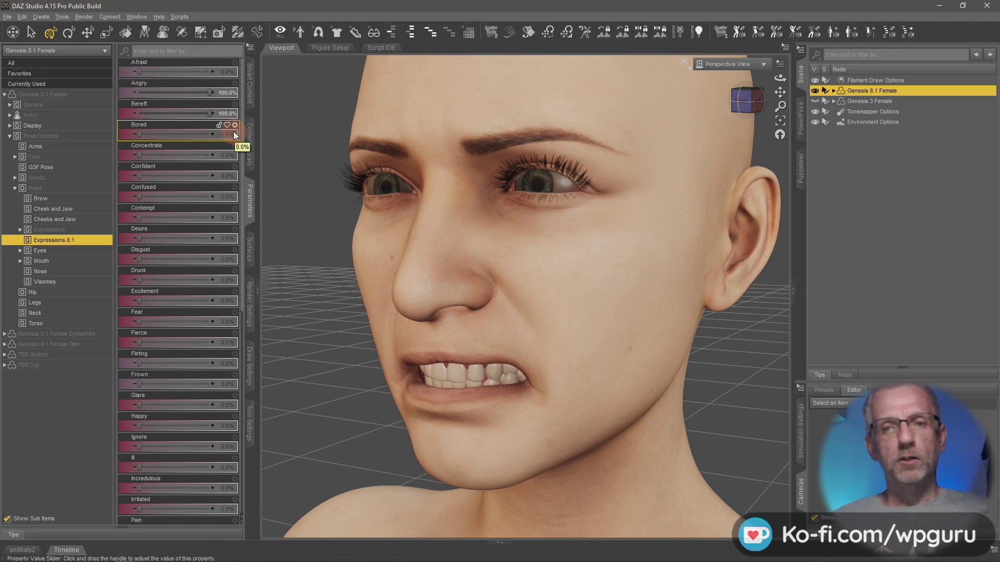
# - Add the Bored, Concentrate and Confident expressions to the blend at 100% each
pyautogui.click(156, 138)
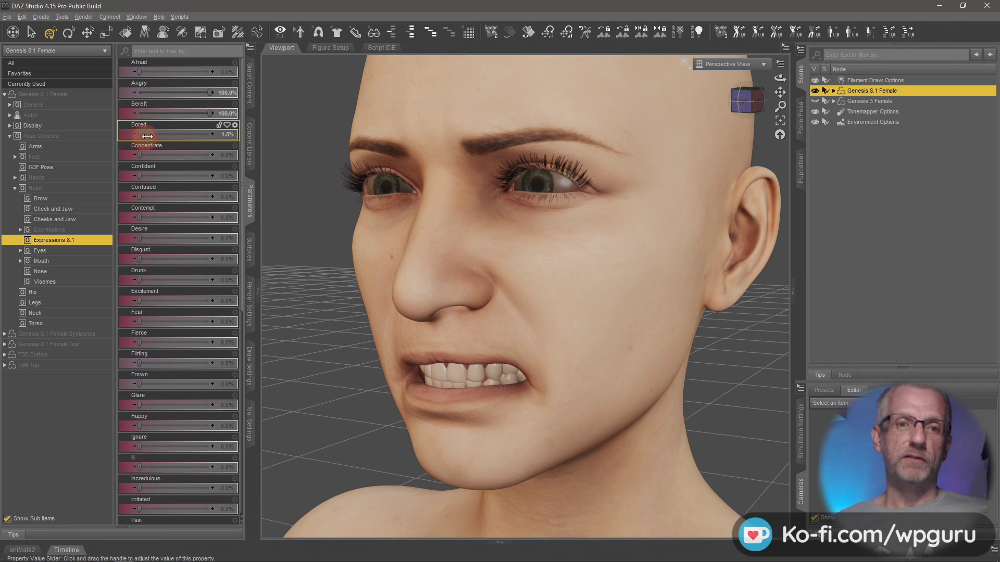
pyautogui.moveTo(148, 136); pyautogui.dragTo(227, 137)
pyautogui.click(138, 157)
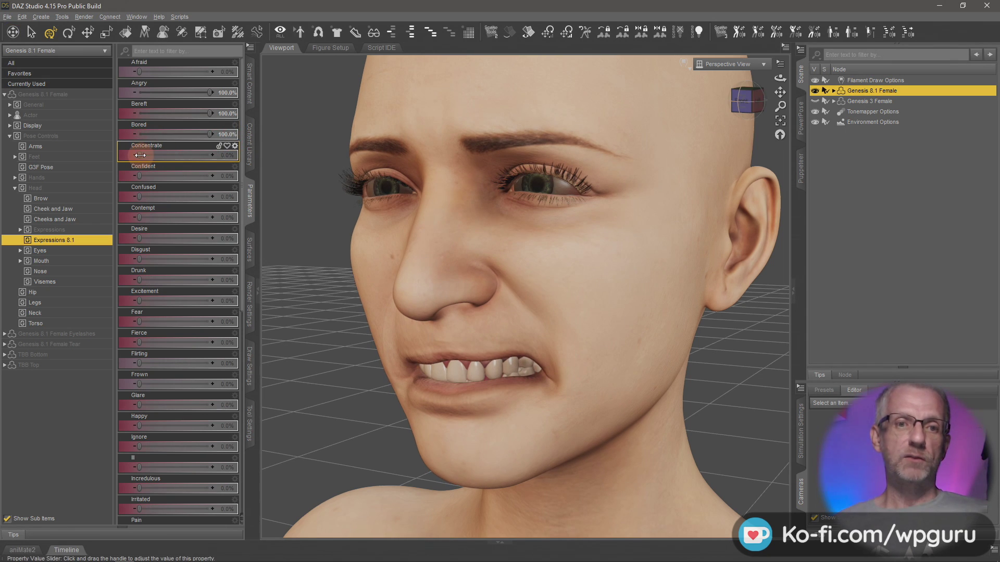
pyautogui.moveTo(140, 155); pyautogui.dragTo(252, 156)
pyautogui.click(145, 178)
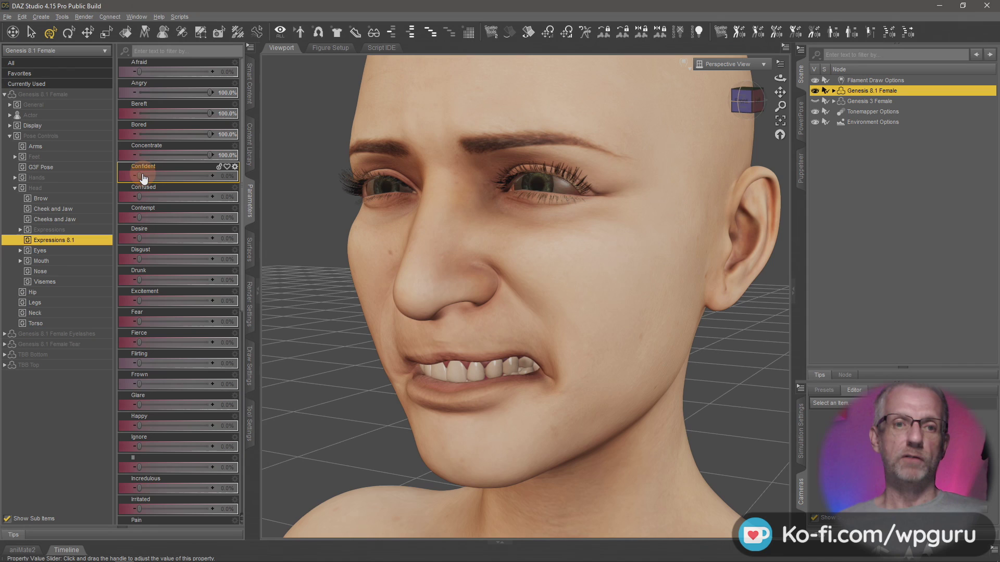
pyautogui.moveTo(141, 174); pyautogui.dragTo(232, 174)
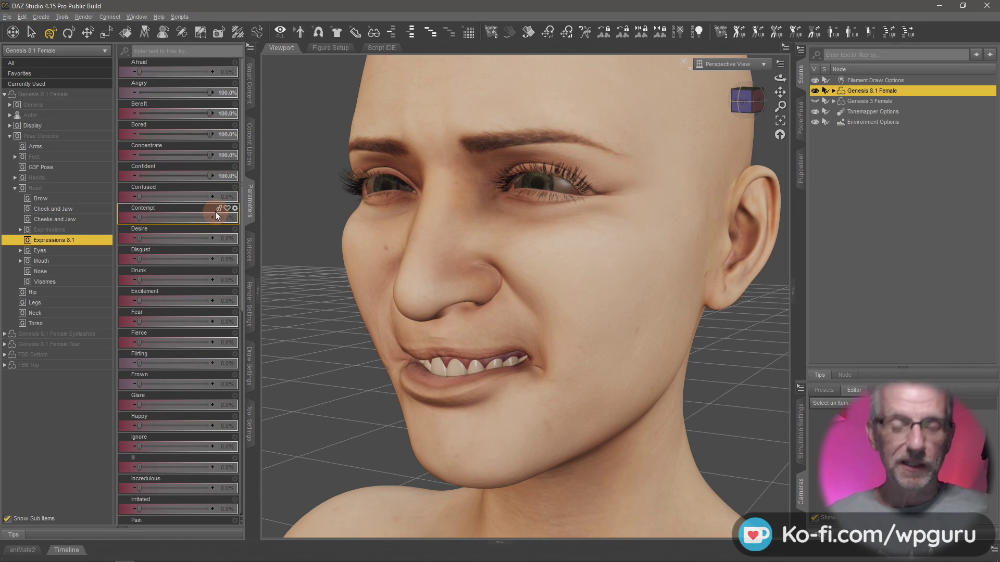
# - Reset the Confident, Concentrate, Bored, Bereft and Angry expressions to zero
pyautogui.click(196, 177)
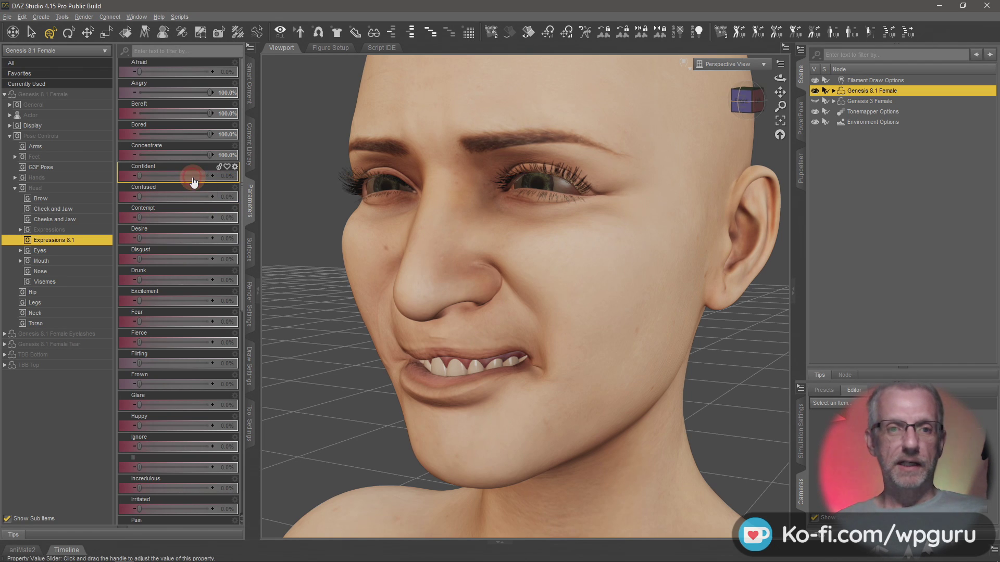
pyautogui.click(196, 155)
pyautogui.click(196, 135)
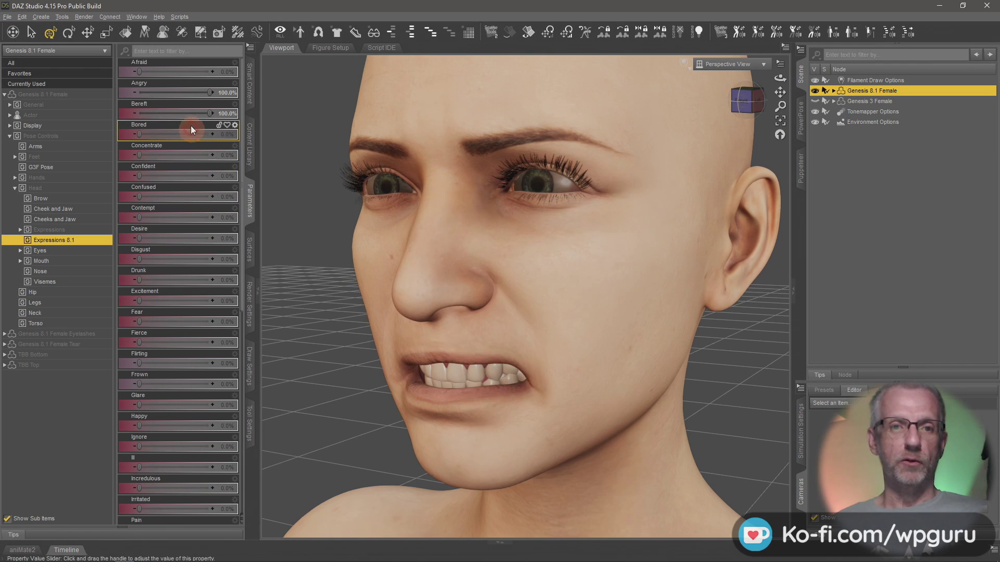
pyautogui.click(192, 116)
pyautogui.click(191, 95)
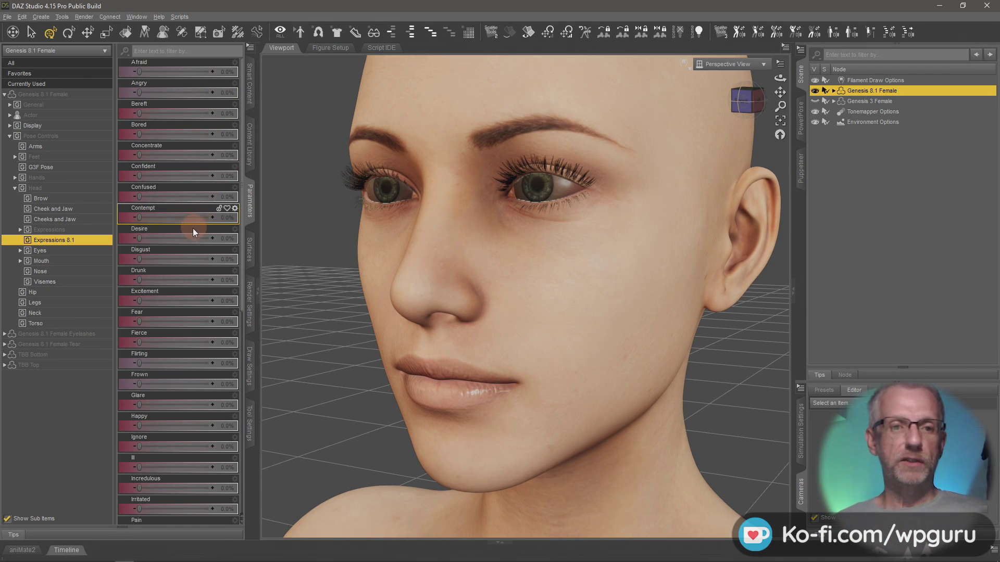
# - Try a milder blend with Angry at about 49% and Bereft at about 59%, then reset both
pyautogui.moveTo(146, 92); pyautogui.dragTo(178, 114)
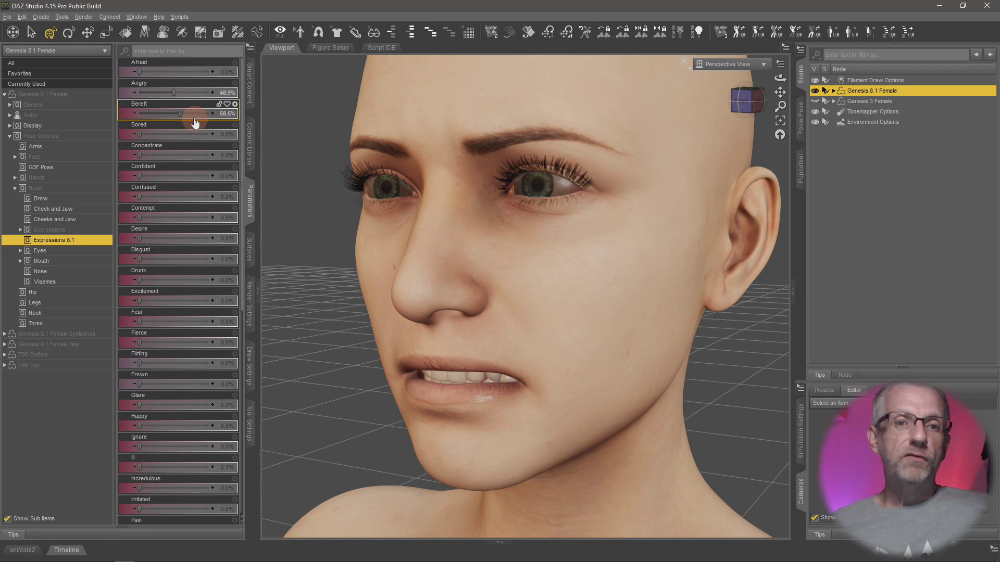
pyautogui.keyDown('alt'); pyautogui.click(200, 114); pyautogui.keyUp('alt')
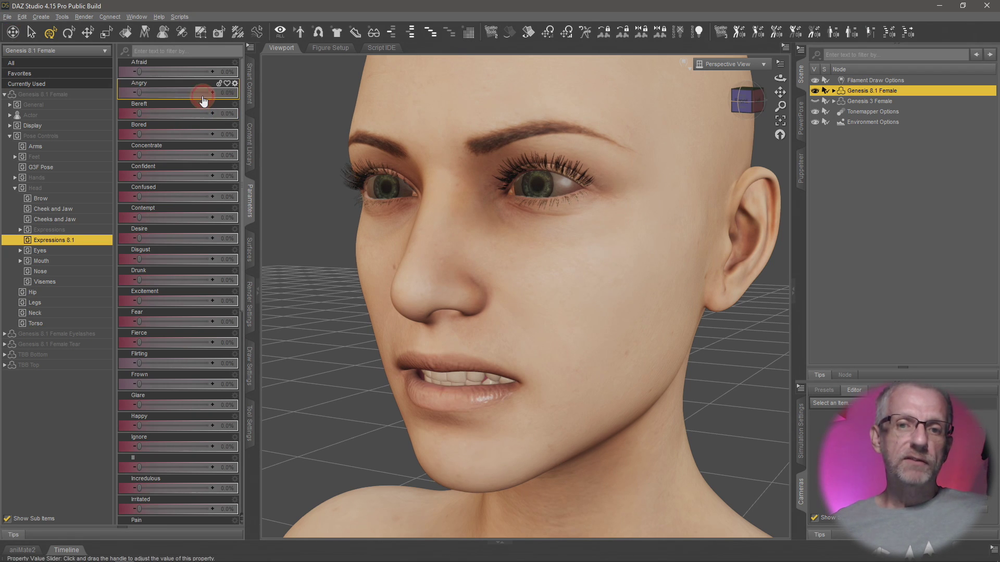
pyautogui.keyDown('alt'); pyautogui.click(201, 93); pyautogui.keyUp('alt')
# - Set the Afraid expression to 100% and open its parameter settings to show its sub-components
pyautogui.moveTo(142, 78); pyautogui.dragTo(210, 73)
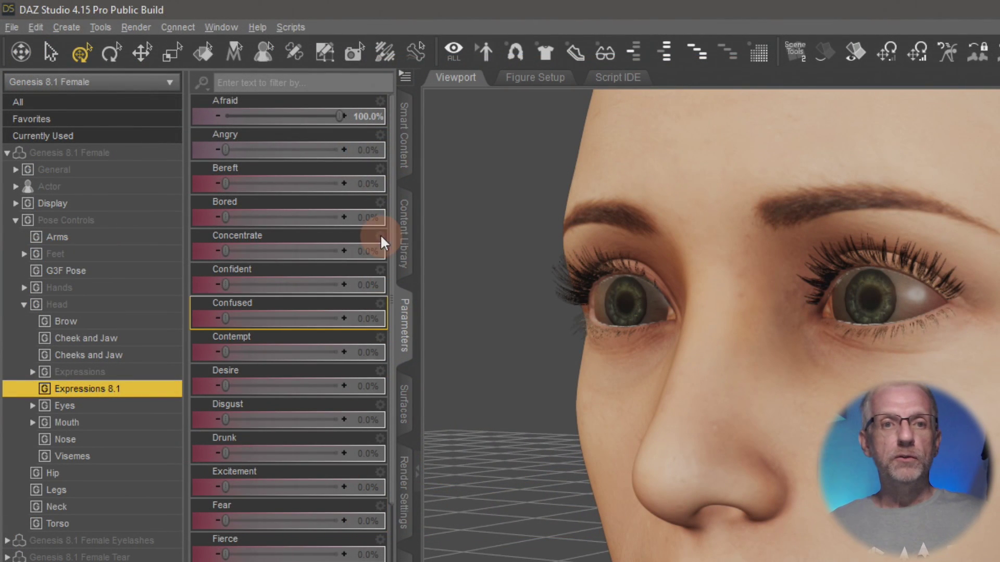
pyautogui.moveTo(337, 121); pyautogui.dragTo(349, 130)
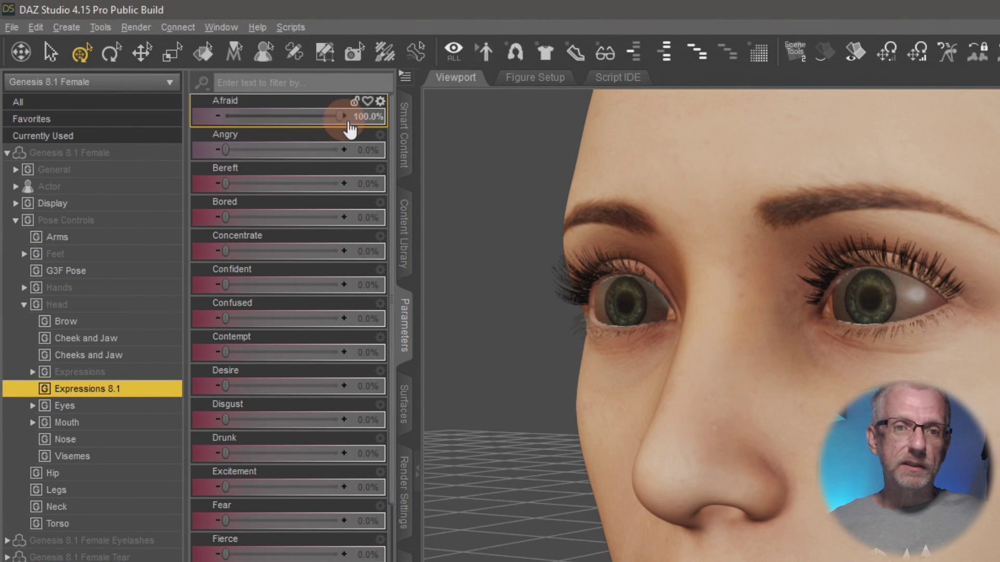
pyautogui.click(371, 136)
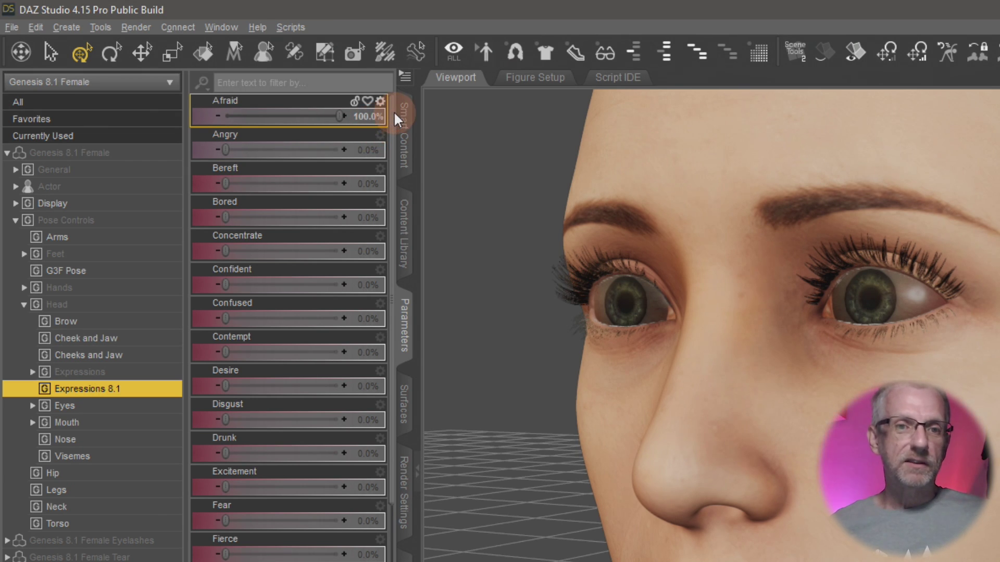
pyautogui.moveTo(339, 117); pyautogui.dragTo(357, 104)
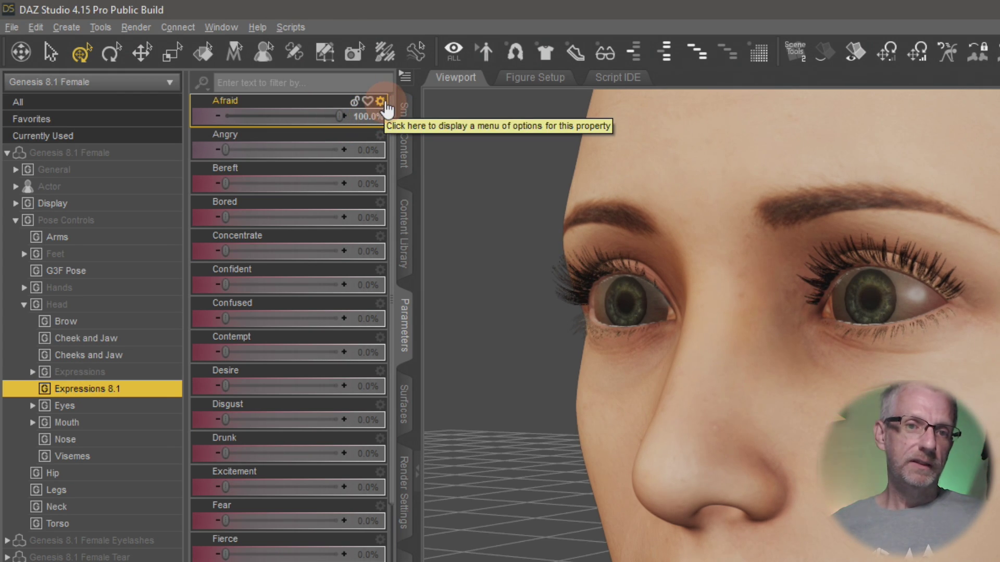
pyautogui.click(380, 101)
pyautogui.click(436, 113)
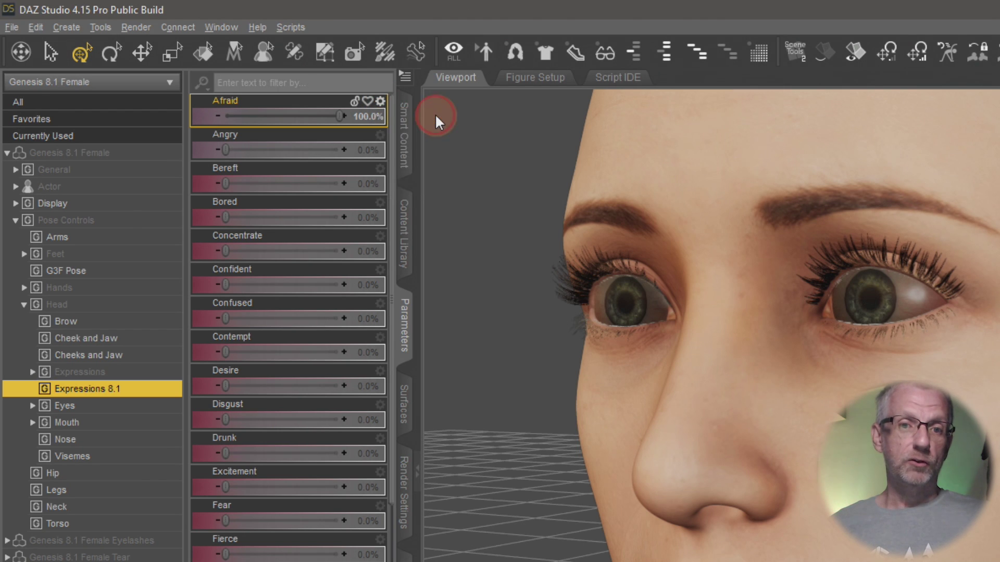
pyautogui.moveTo(490, 111); pyautogui.dragTo(417, 38)
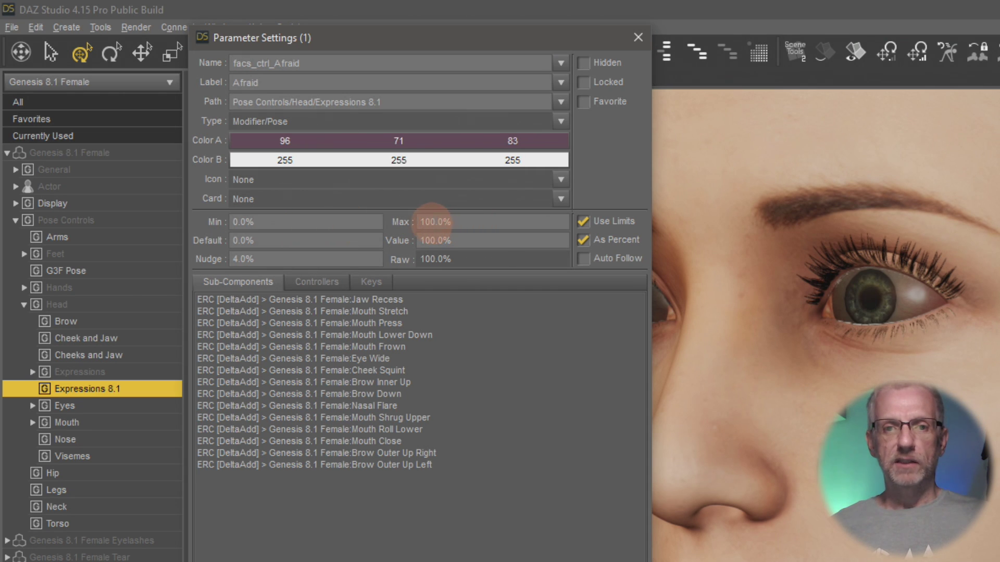
# - Raise the Afraid expression's maximum to 300% with limits kept on, and push its value to about 224%
pyautogui.click(583, 222)
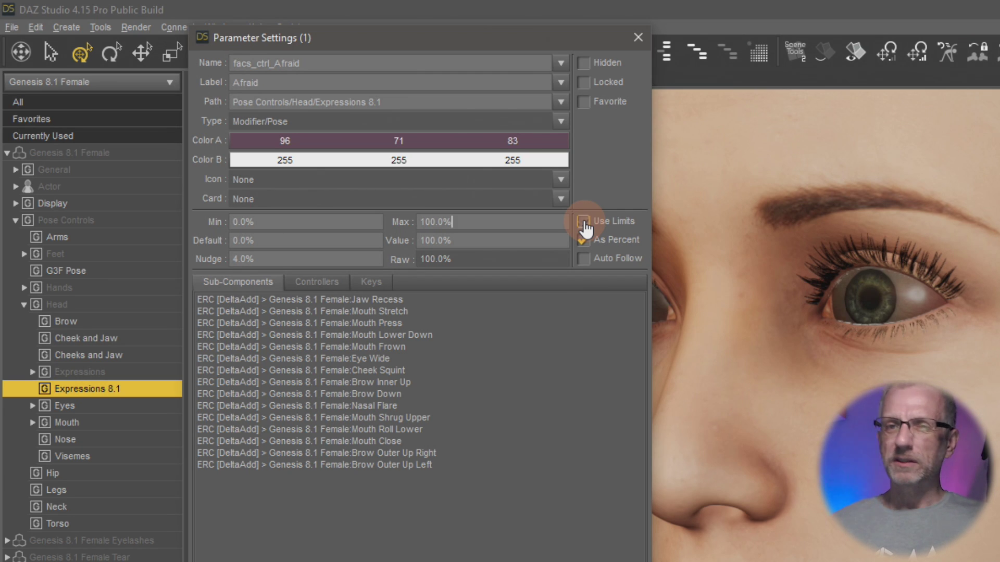
pyautogui.click(583, 222)
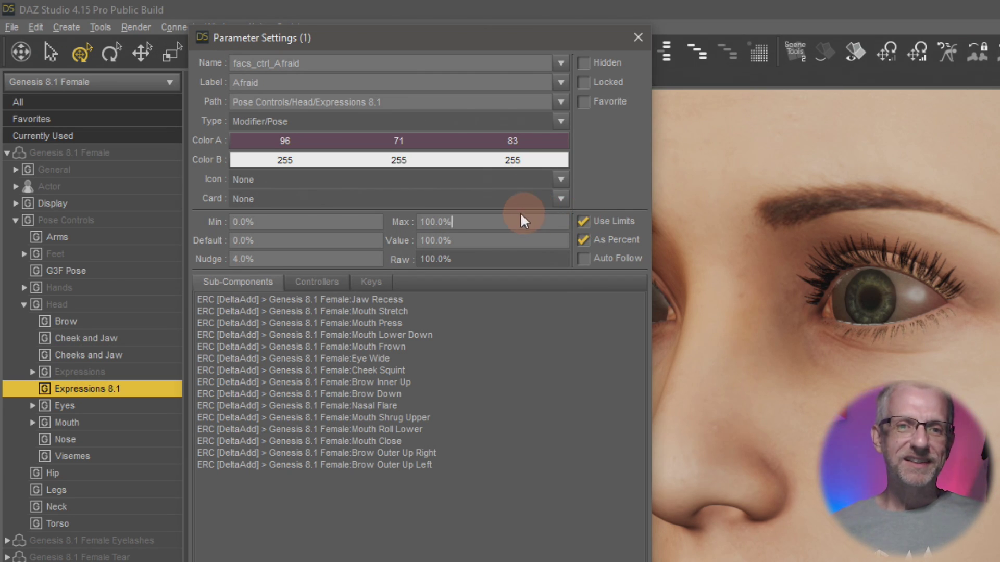
pyautogui.click(504, 223)
pyautogui.write('300')
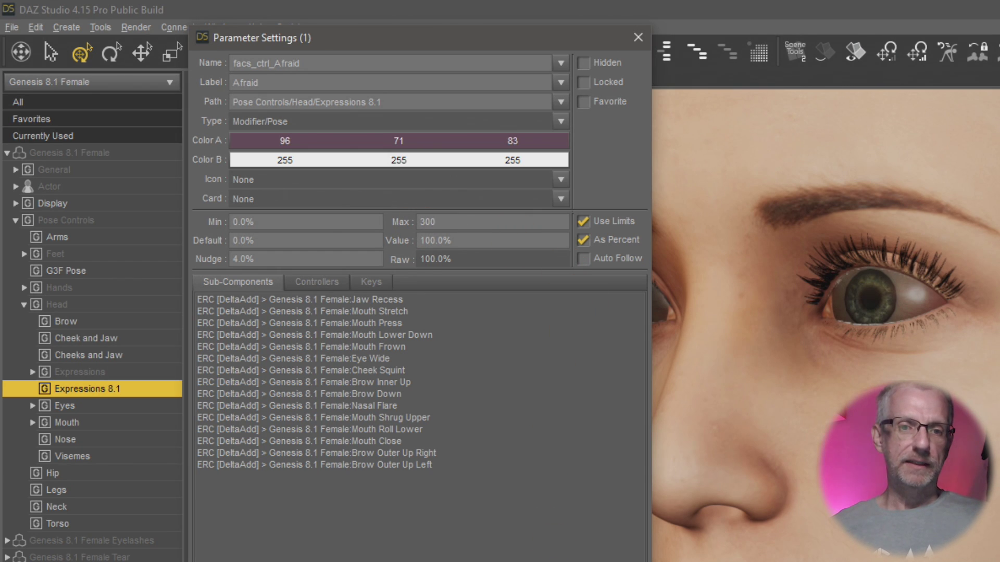
pyautogui.press('Return')
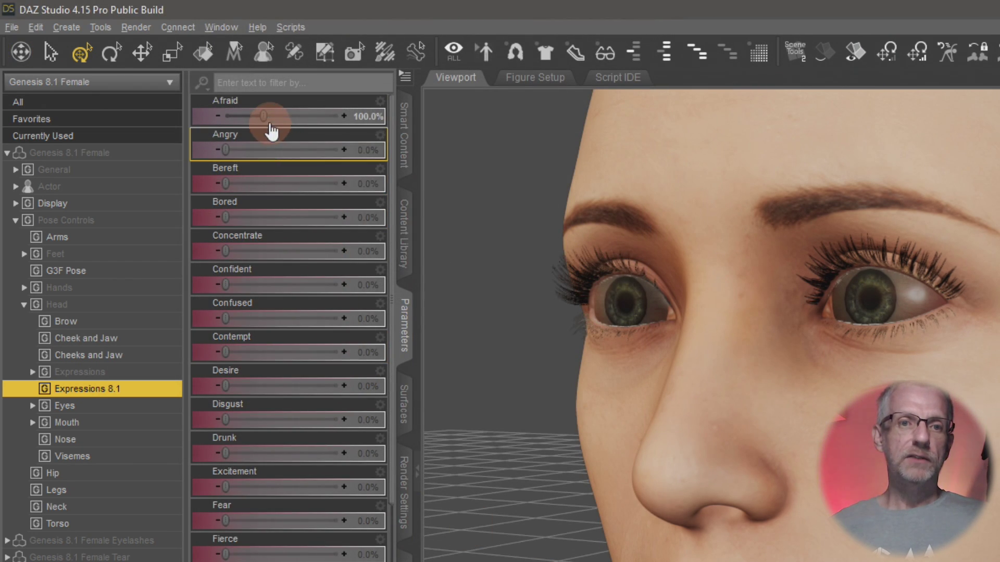
pyautogui.moveTo(264, 116)
pyautogui.mouseDown()
pyautogui.moveTo(291, 118)
pyautogui.moveTo(271, 113)
pyautogui.mouseUp()
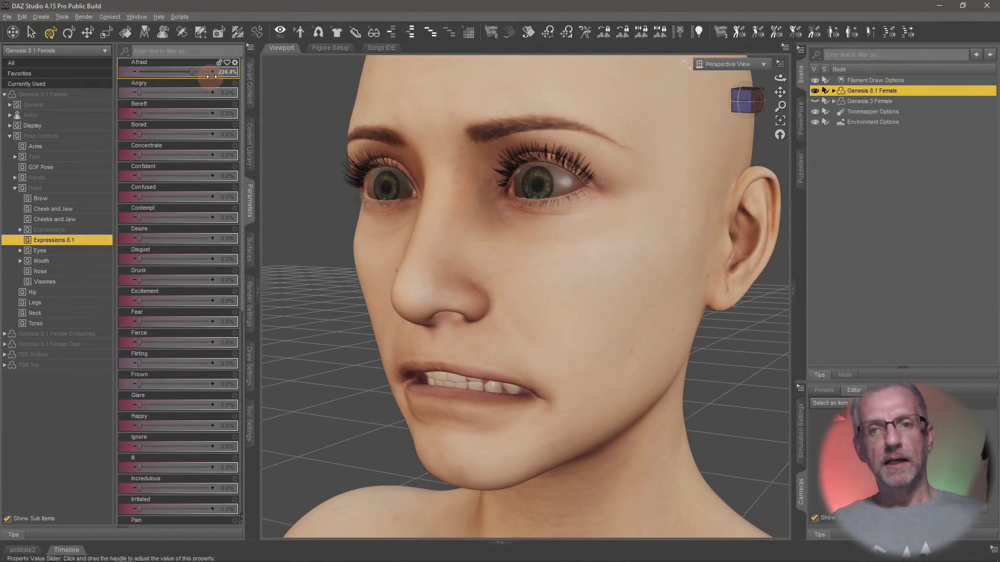
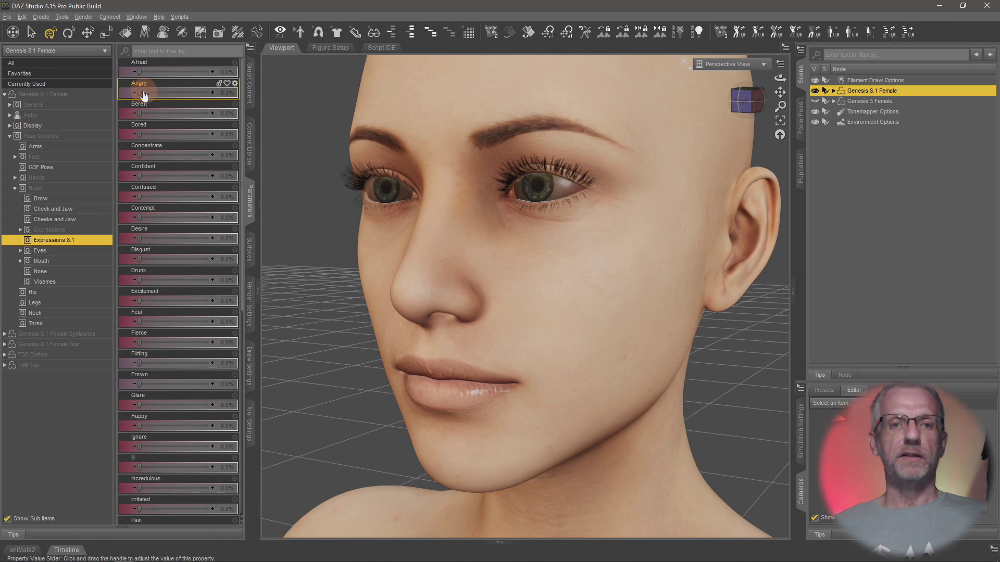
# - Raise the Angry expression's maximum to 300% and push its value to about 129%
pyautogui.click(235, 84)
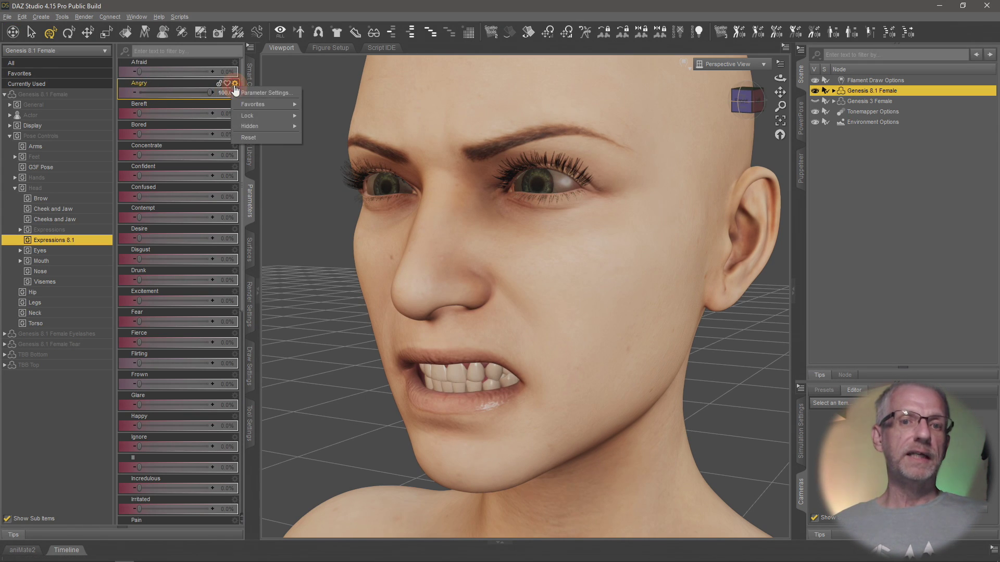
pyautogui.click(266, 89)
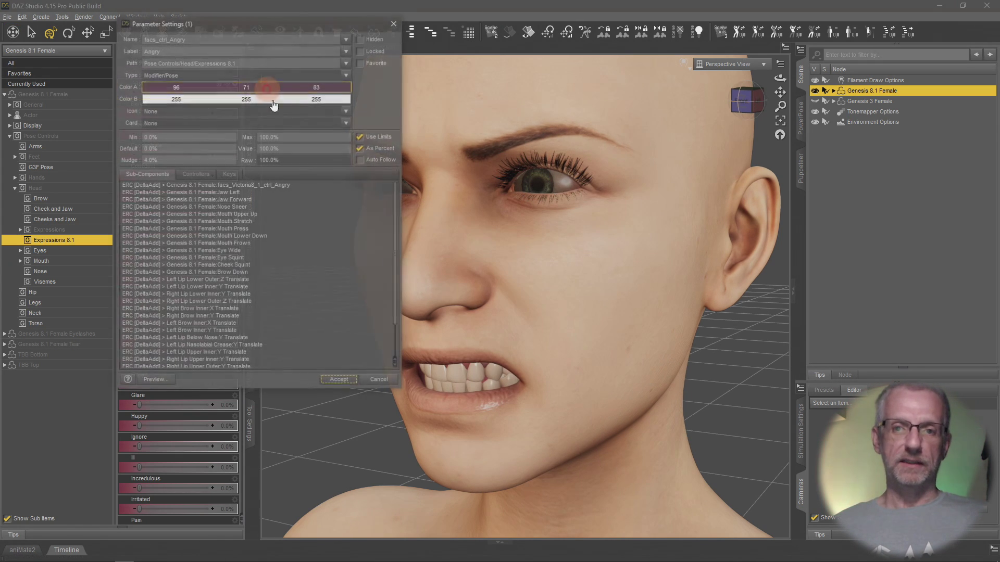
pyautogui.click(306, 136)
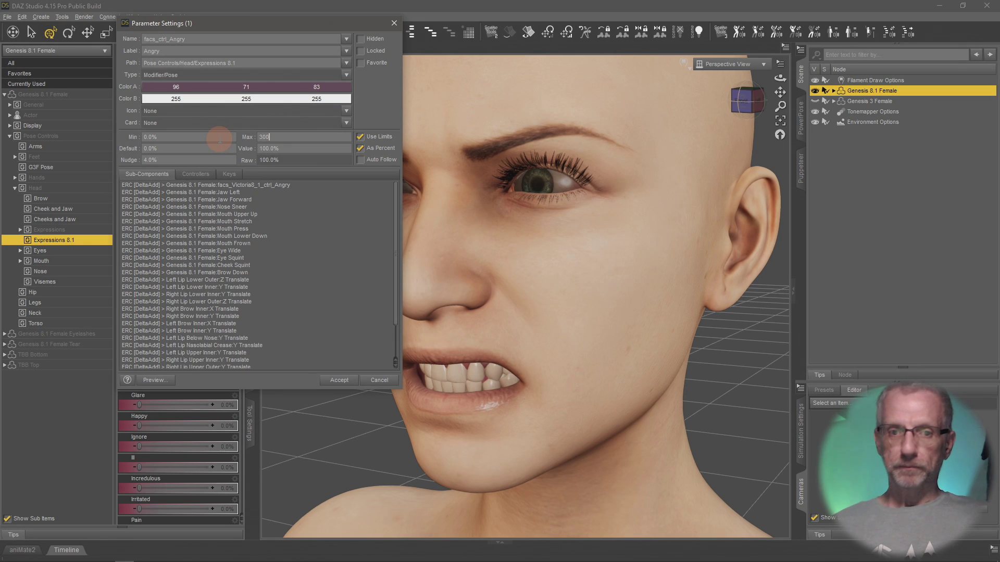
pyautogui.write('300')
pyautogui.press('Return')
pyautogui.moveTo(162, 92)
pyautogui.mouseDown()
pyautogui.moveTo(189, 94)
pyautogui.moveTo(168, 95)
pyautogui.mouseUp()
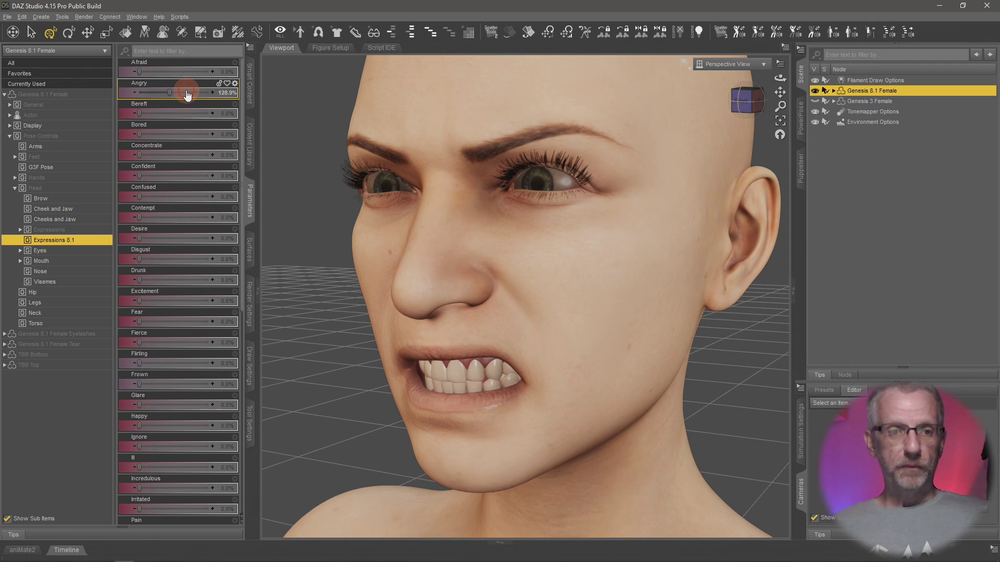
pyautogui.click(188, 94)
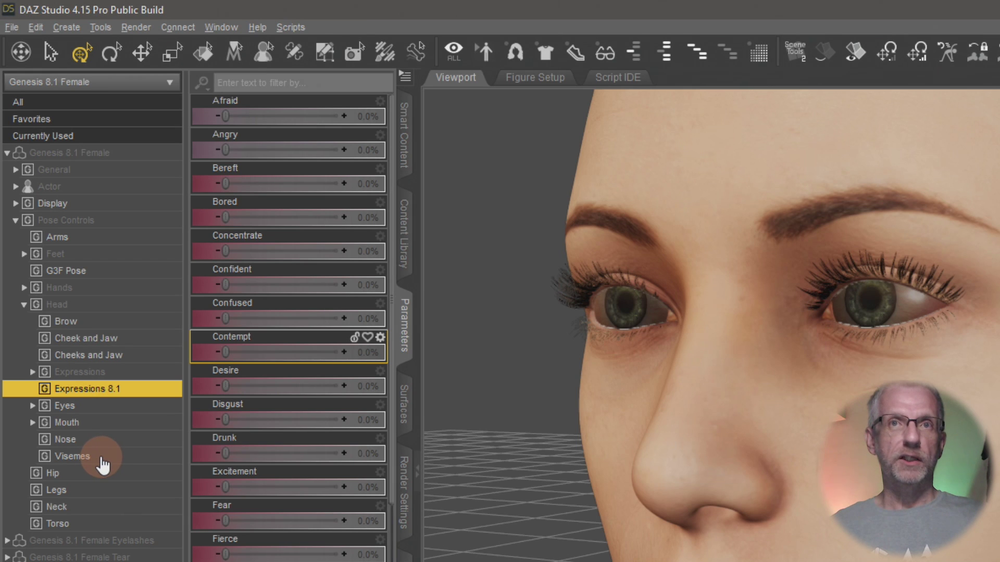
# - Open the head's Visemes controls, try AA at about 77%, and return the AA and OW visemes to zero
pyautogui.click(103, 458)
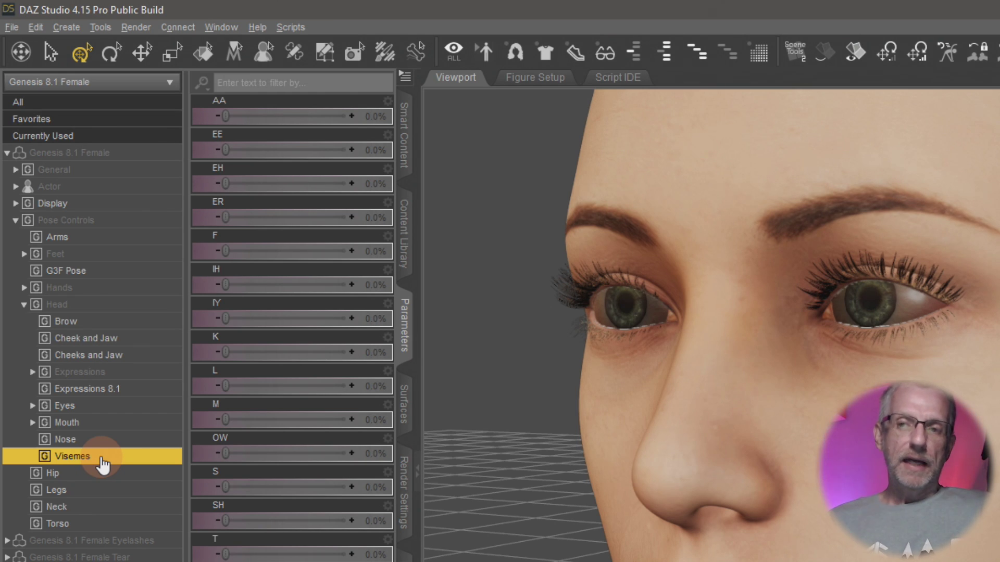
pyautogui.click(281, 146)
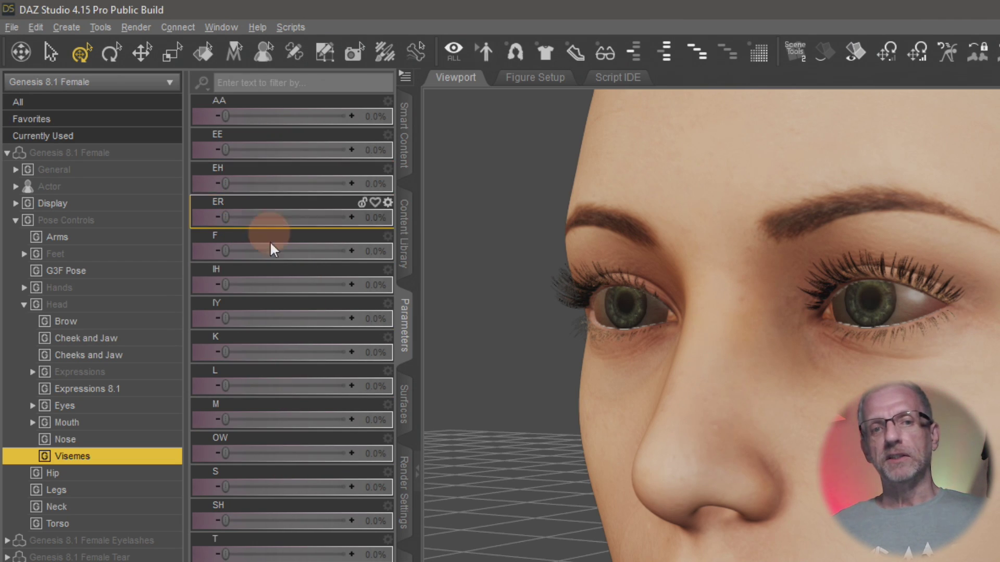
pyautogui.moveTo(285, 295)
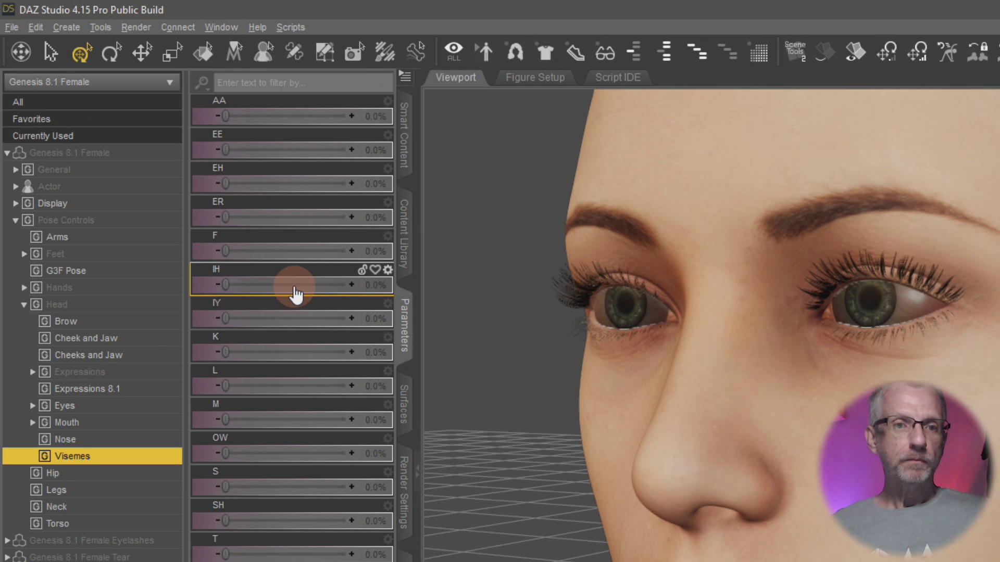
pyautogui.click(275, 136)
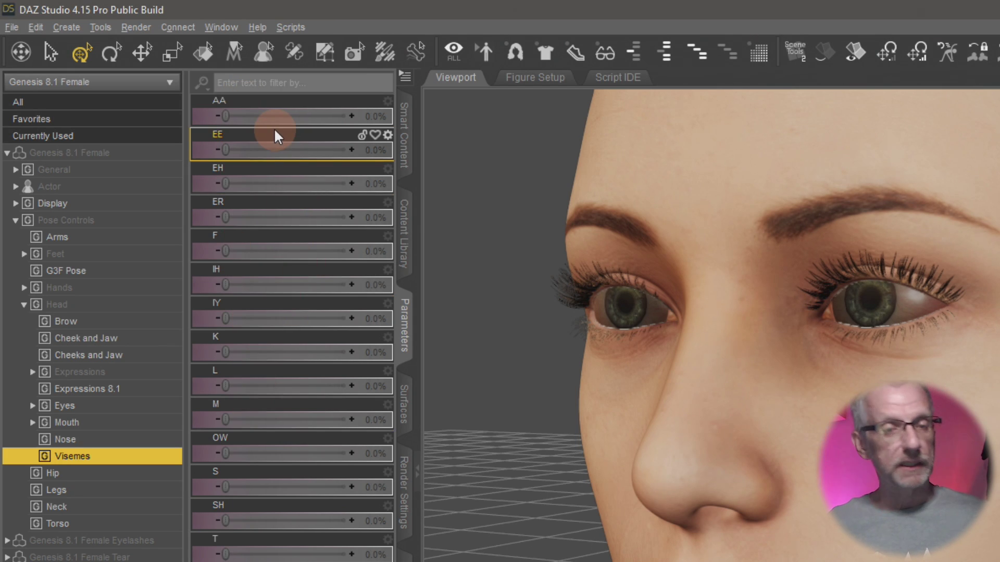
pyautogui.moveTo(223, 117)
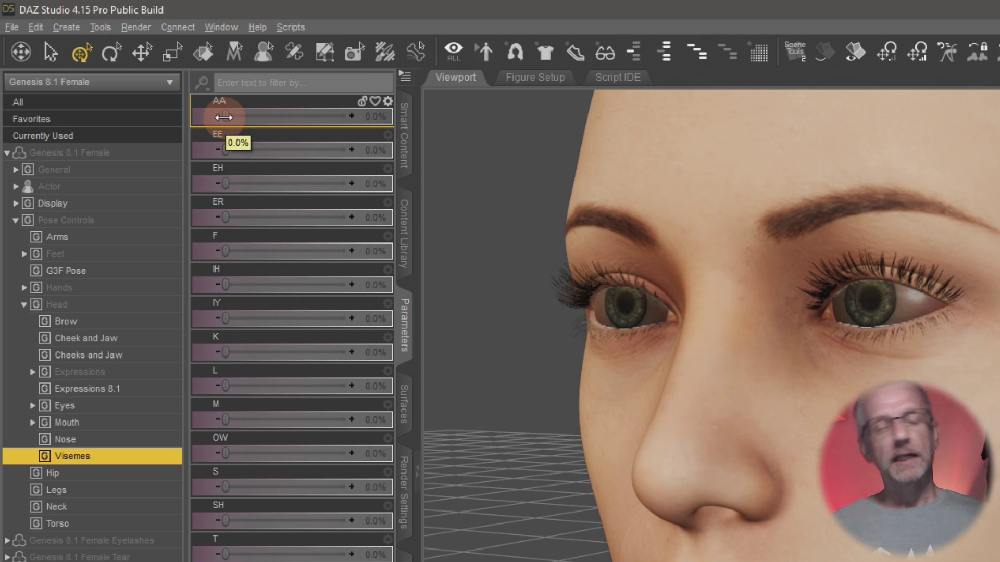
pyautogui.moveTo(223, 117); pyautogui.dragTo(368, 136)
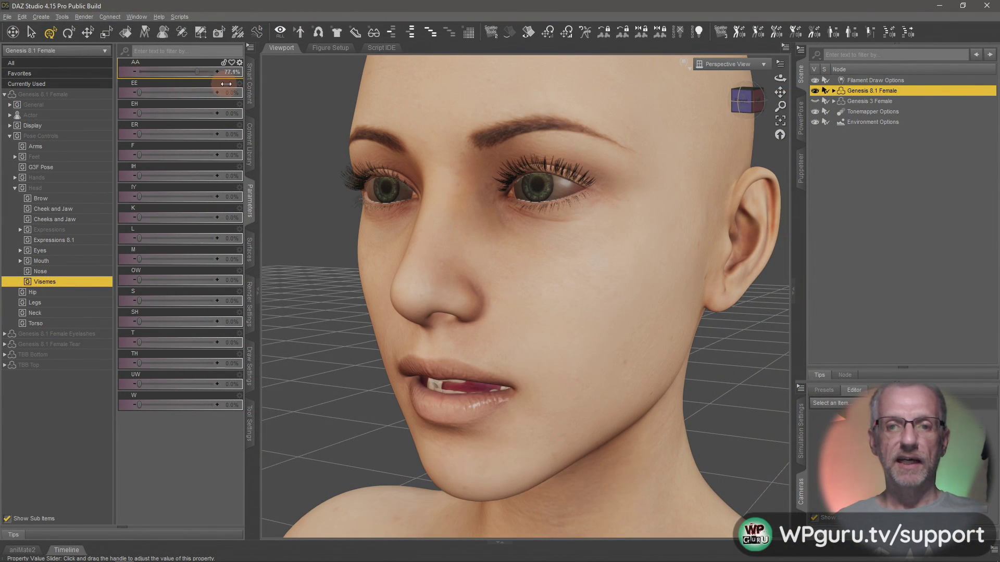
pyautogui.moveTo(226, 83); pyautogui.dragTo(118, 98)
pyautogui.moveTo(141, 280); pyautogui.dragTo(76, 284)
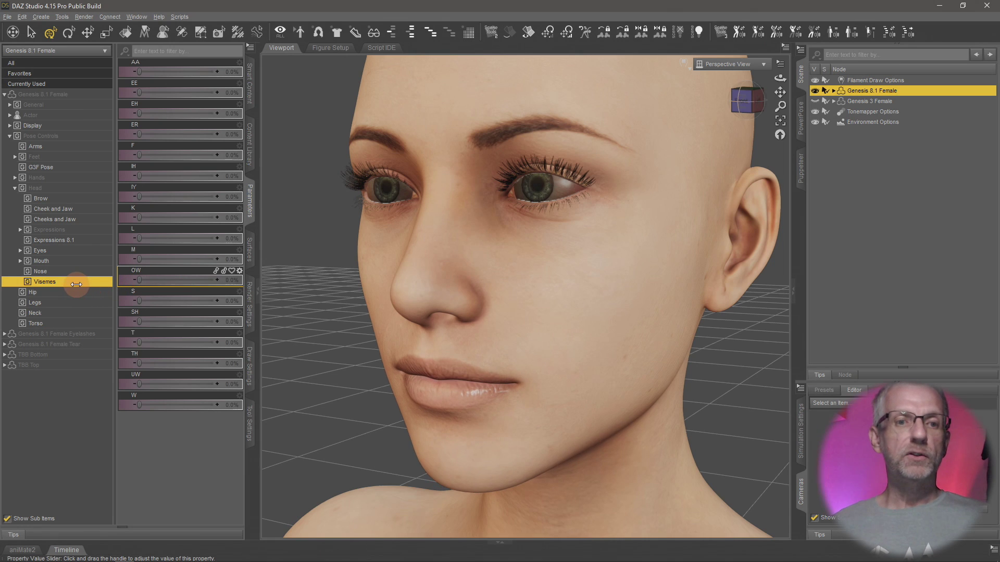
# - Set the Desire expression to 100% and blend in the OW viseme at about 74%
pyautogui.click(68, 240)
pyautogui.moveTo(144, 238); pyautogui.dragTo(216, 244)
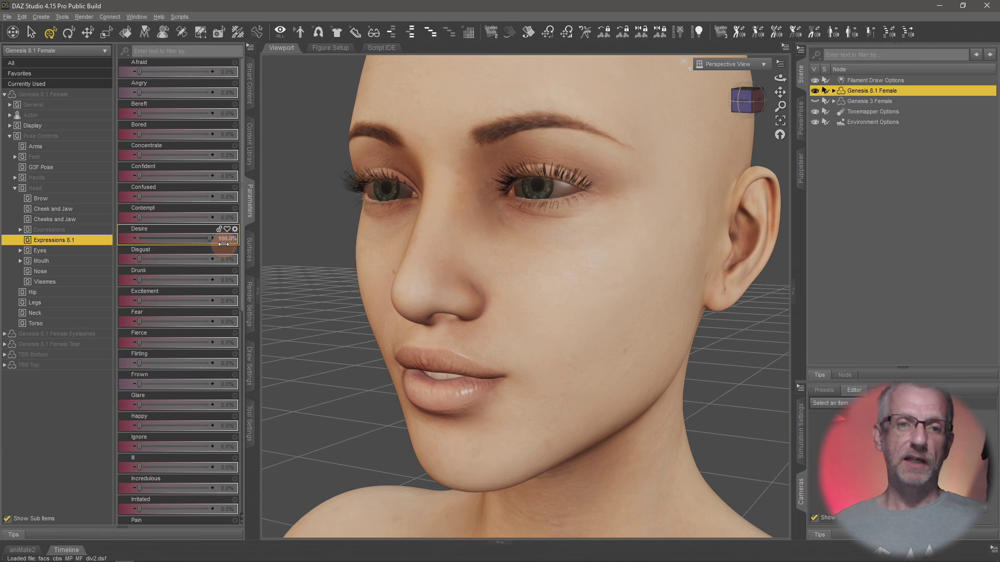
pyautogui.click(64, 282)
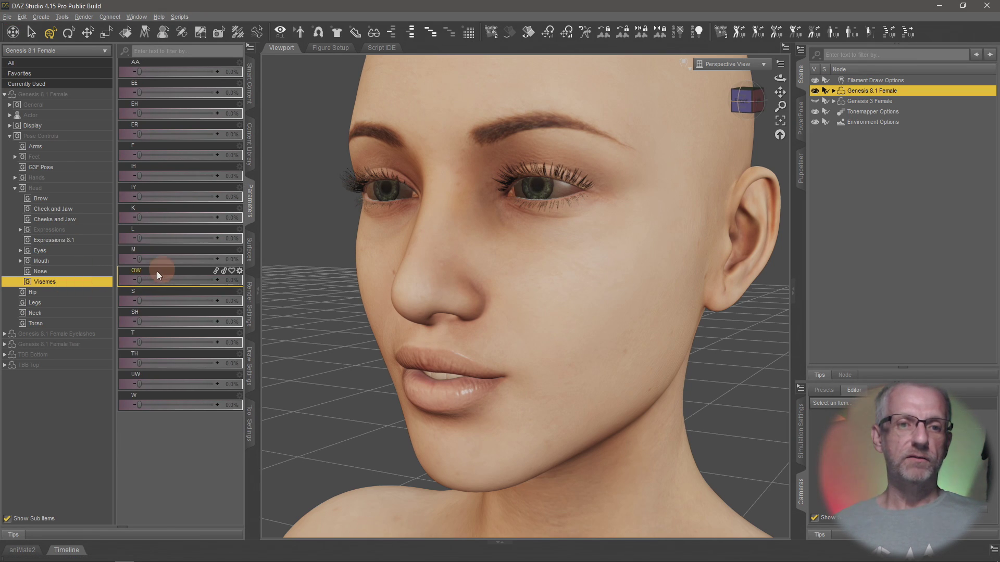
pyautogui.moveTo(139, 280); pyautogui.dragTo(196, 281)
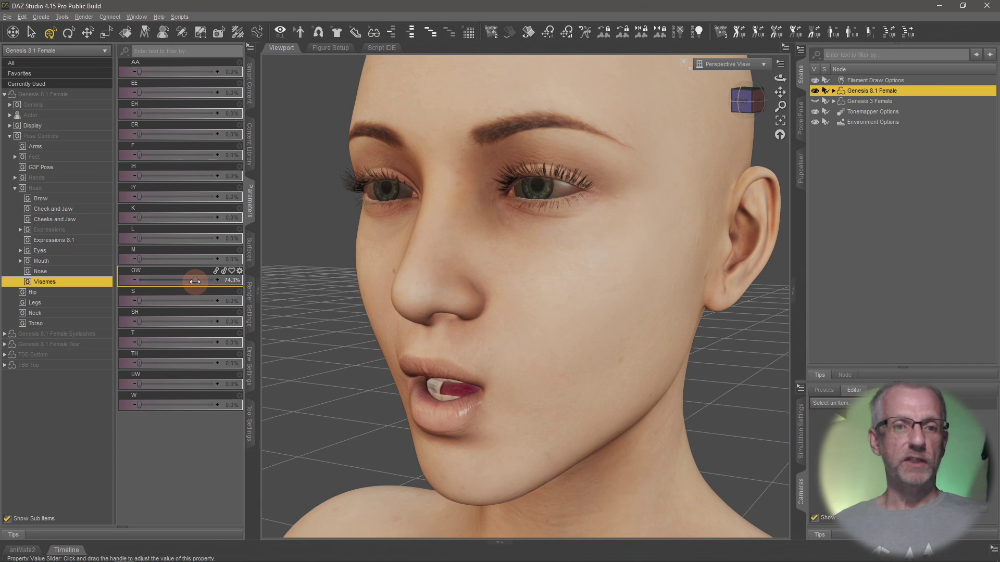
# - Reset the OW viseme and the Desire expression to zero
pyautogui.moveTo(196, 282); pyautogui.dragTo(127, 281)
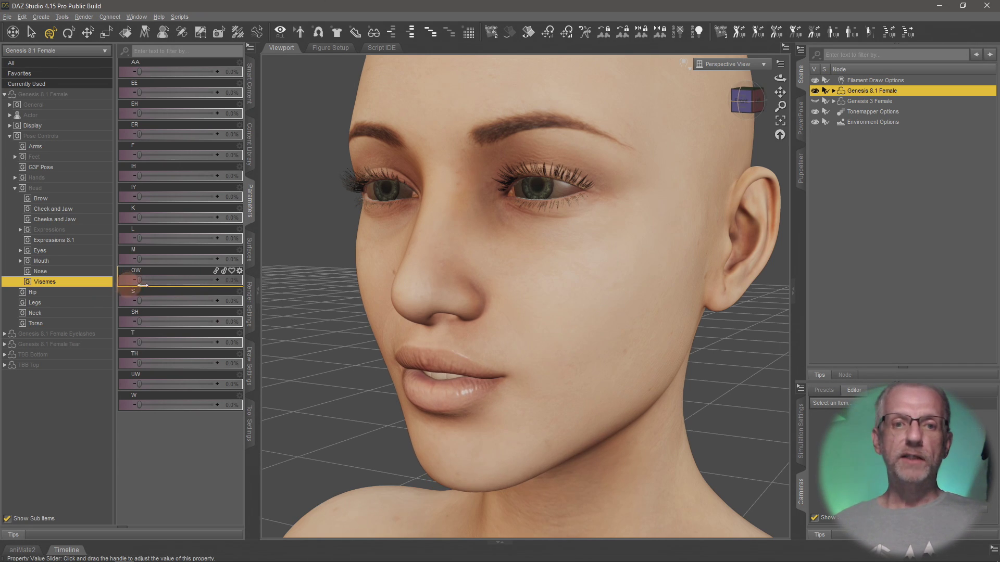
pyautogui.click(73, 240)
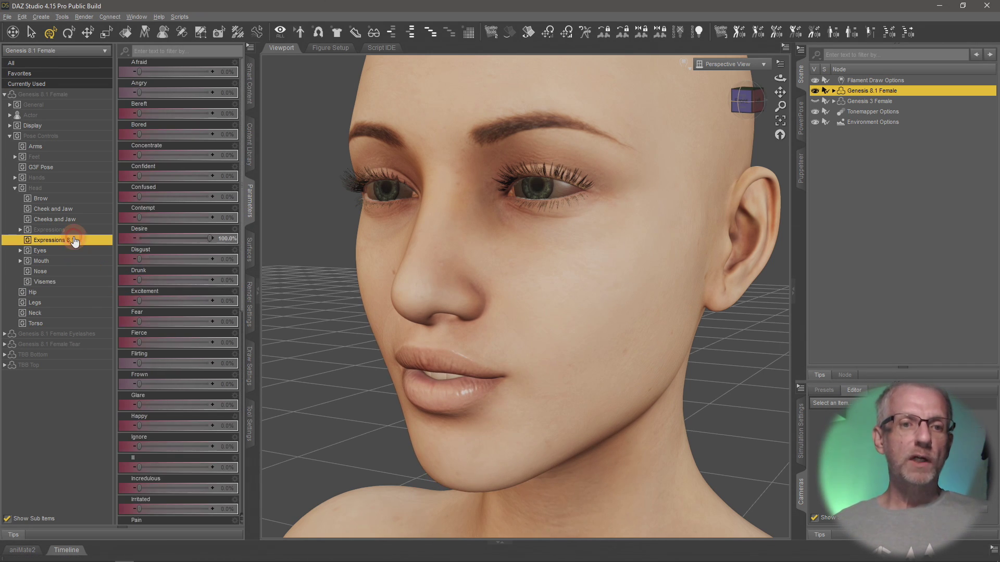
pyautogui.moveTo(210, 238); pyautogui.dragTo(137, 238)
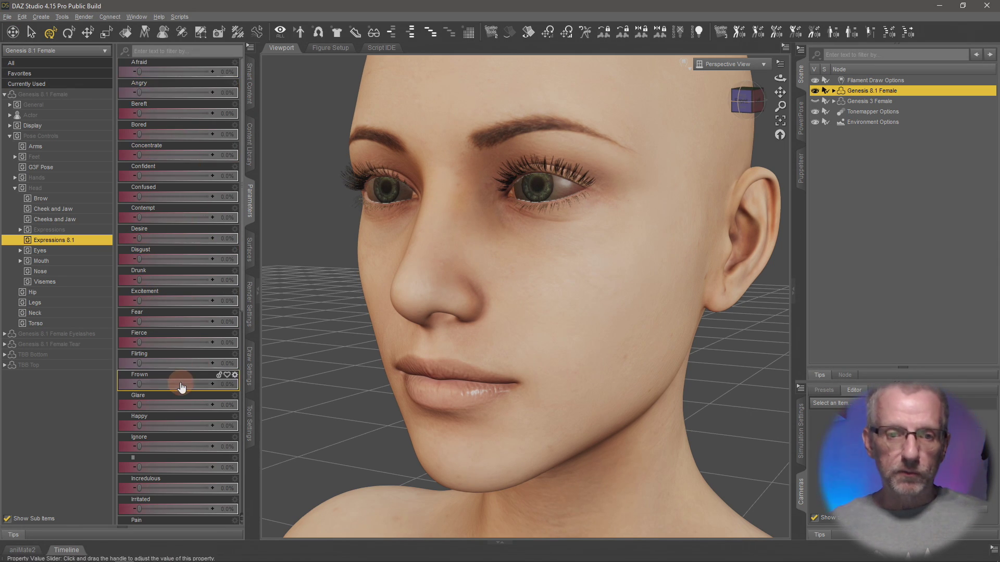
# - Look through the Expressions 8.1 list and view the Genesis 8 Female Expressions store page in the web browser, returning to DAZ Studio
pyautogui.scroll(-6, 181, 388)
pyautogui.scroll(6, 181, 382)
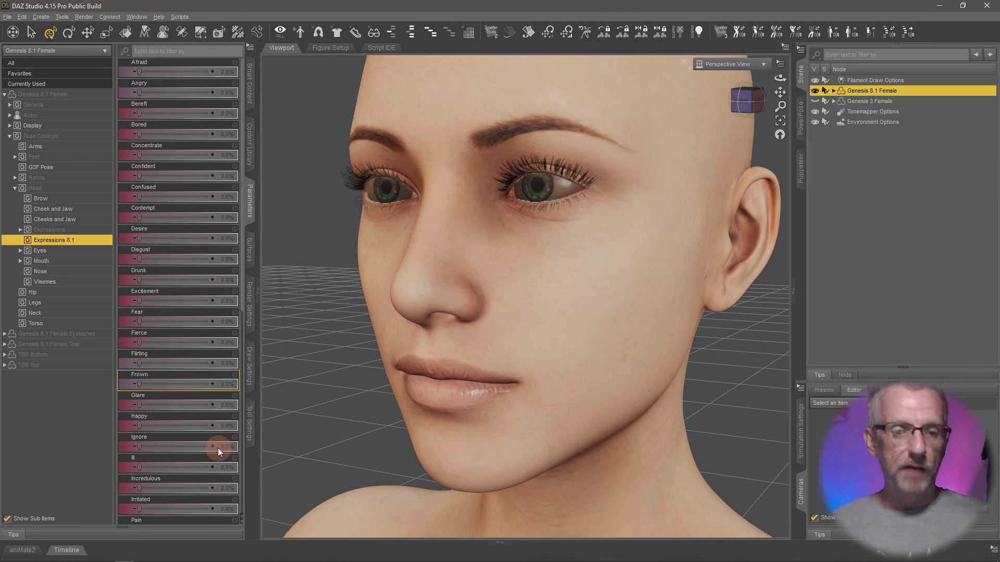
pyautogui.hotkey('alt', 'Tab')
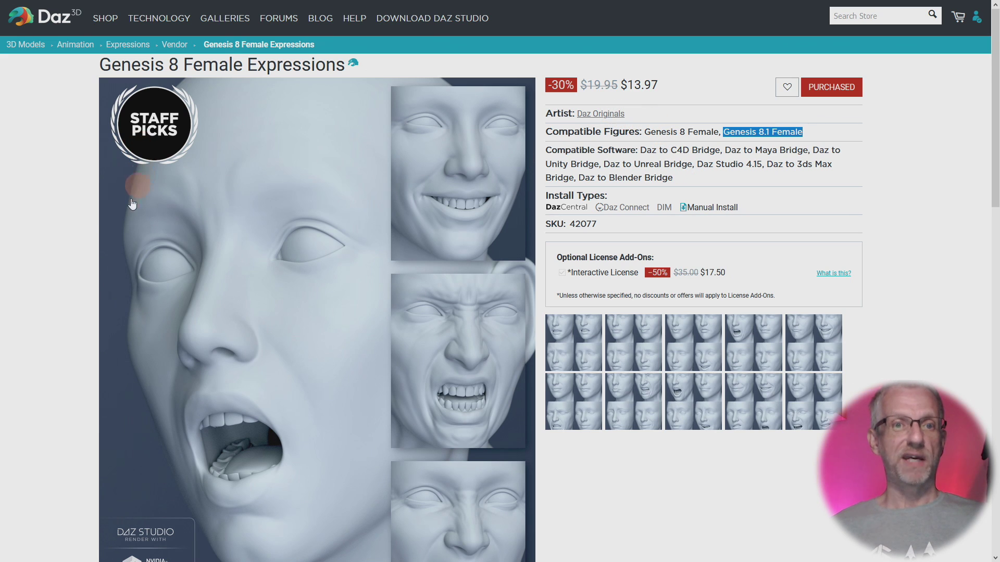
pyautogui.hotkey('alt', 'Tab')
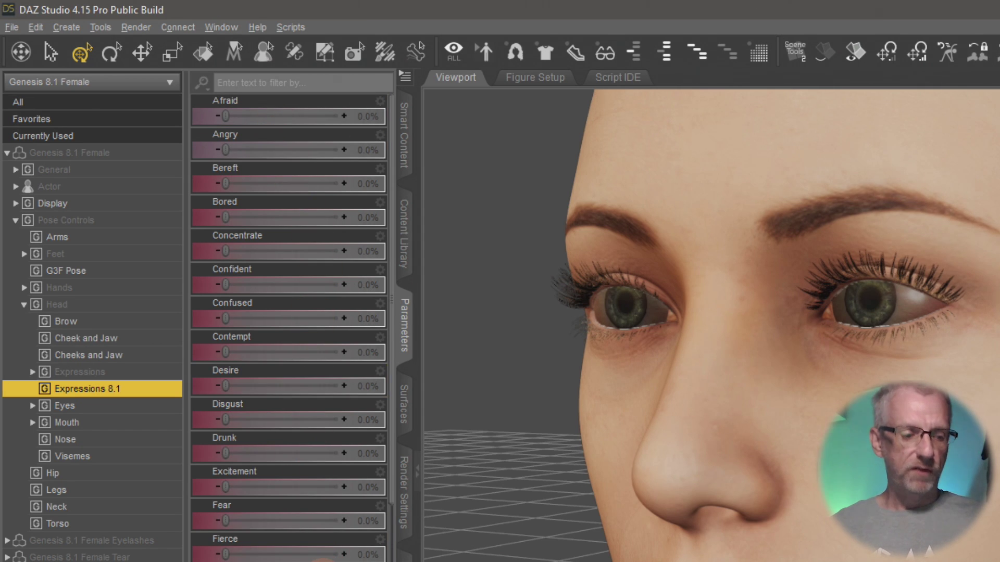
# - Try the Smile Open Full Face expression at about 50% and reset it to zero
pyautogui.scroll(-6, 346, 547)
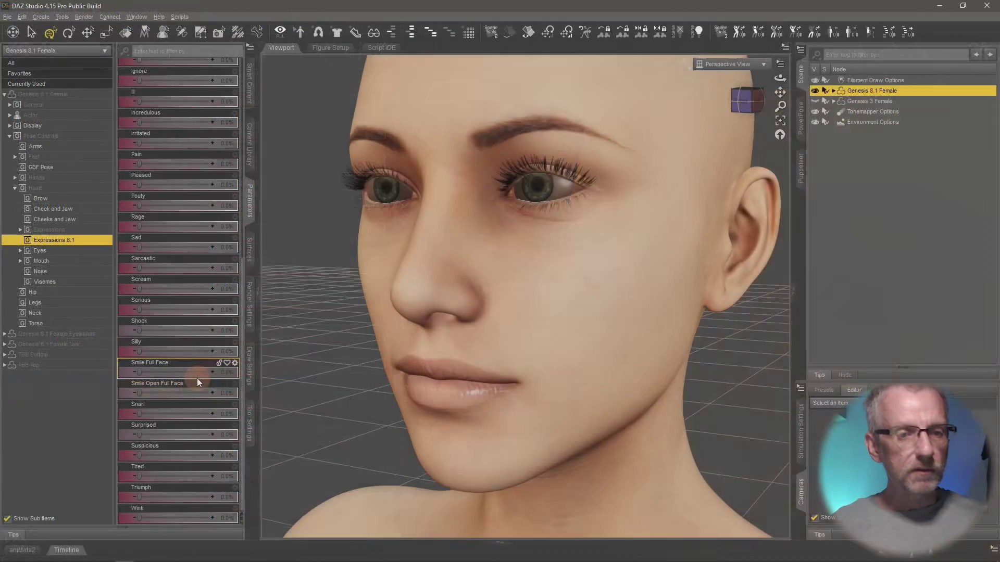
pyautogui.moveTo(139, 371); pyautogui.dragTo(173, 413)
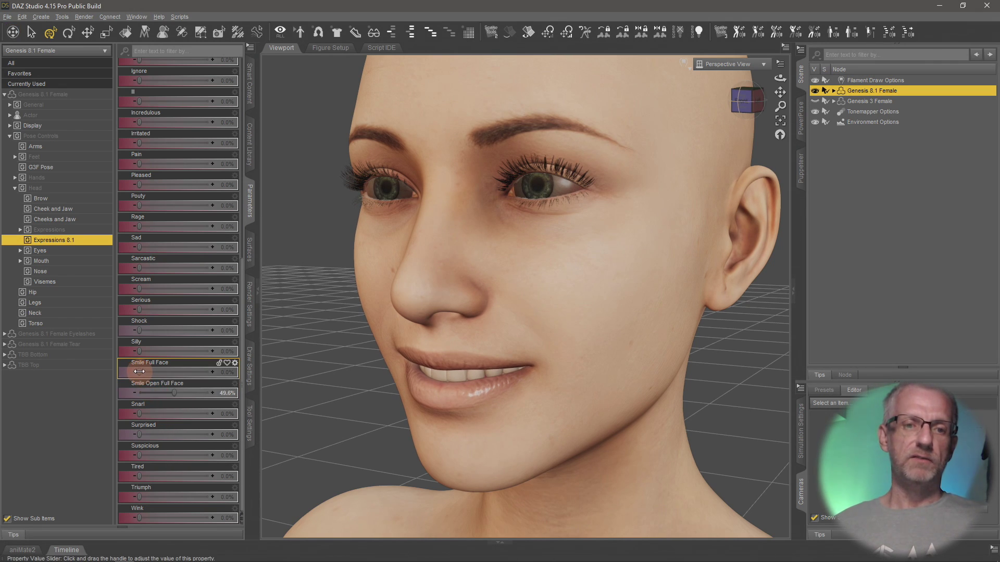
pyautogui.moveTo(139, 371); pyautogui.dragTo(137, 392)
# - Open the TG4 group under Expressions, try the TG4 Dubious dial, and set TG4 Disgust to 100%
pyautogui.click(84, 240)
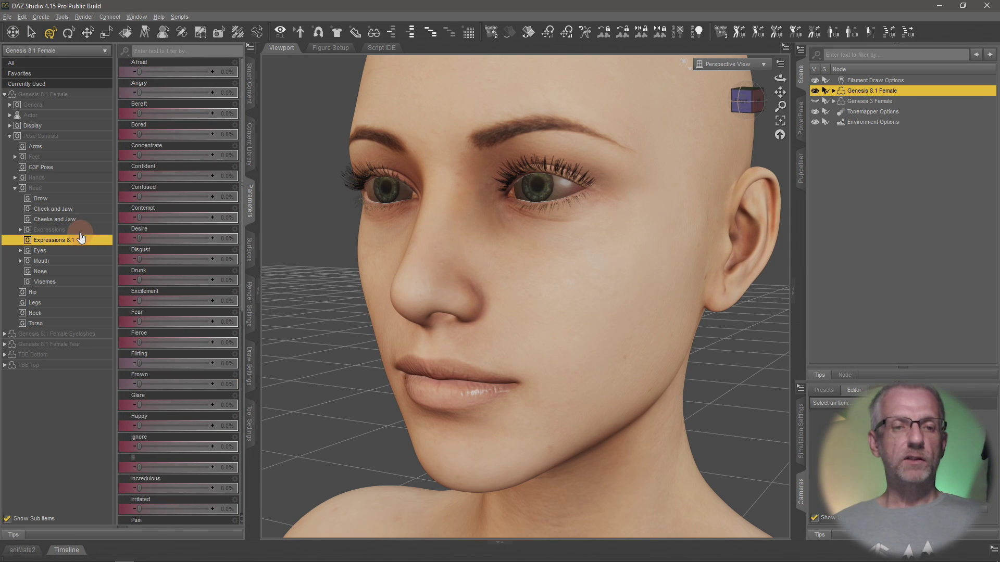
pyautogui.click(21, 230)
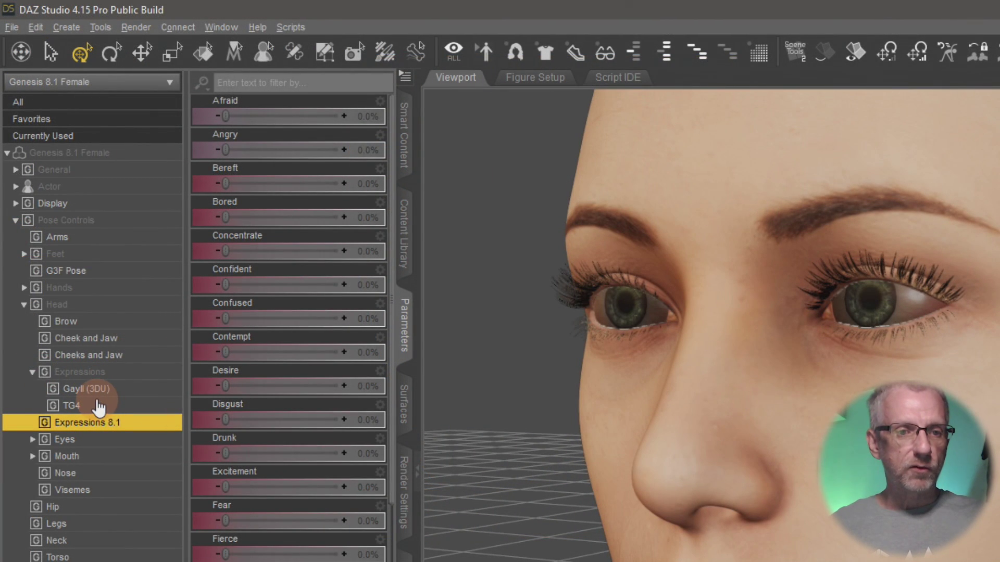
pyautogui.click(103, 406)
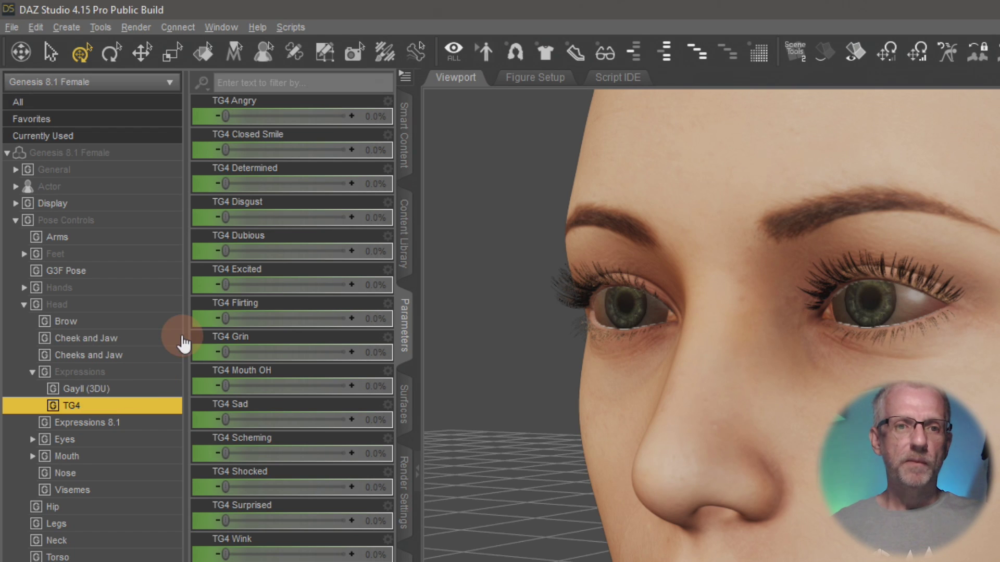
pyautogui.click(233, 253)
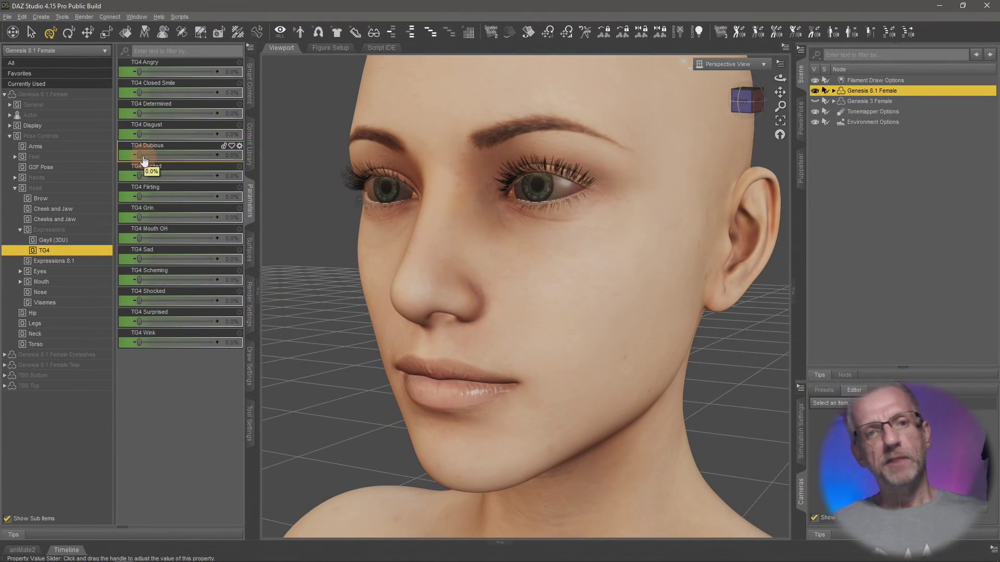
pyautogui.moveTo(137, 156); pyautogui.dragTo(112, 159)
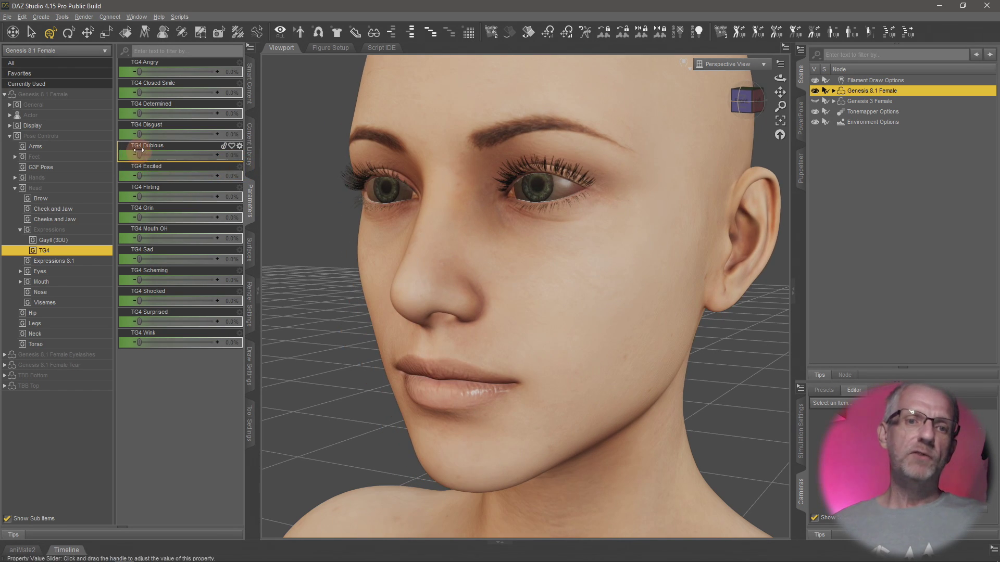
pyautogui.moveTo(185, 140); pyautogui.dragTo(232, 138)
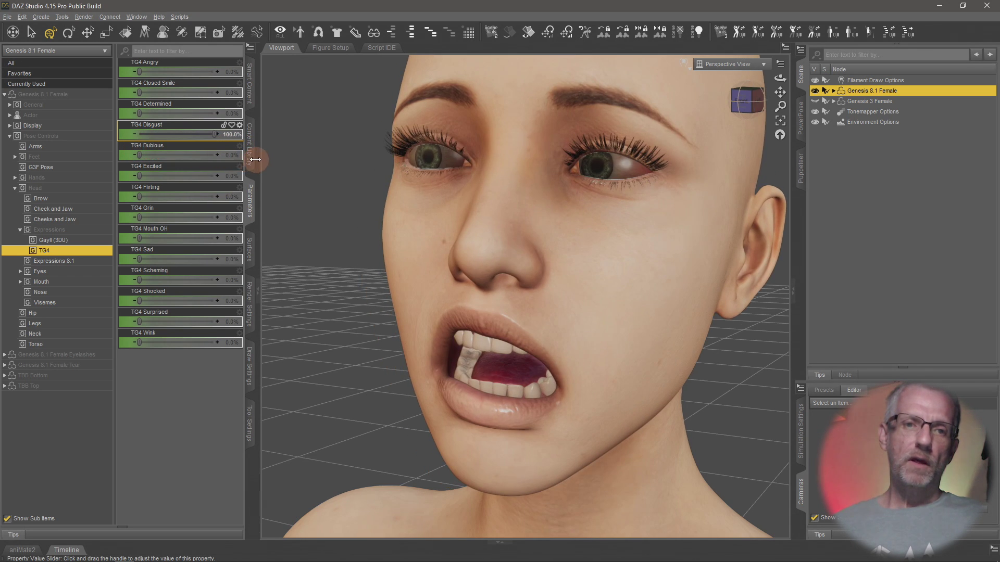
# - Undo the TG4 Disgust setting, try TG4 Determined at 100%, and undo it as well
pyautogui.hotkey('ctrl', 'z')
pyautogui.moveTo(139, 113); pyautogui.dragTo(244, 126)
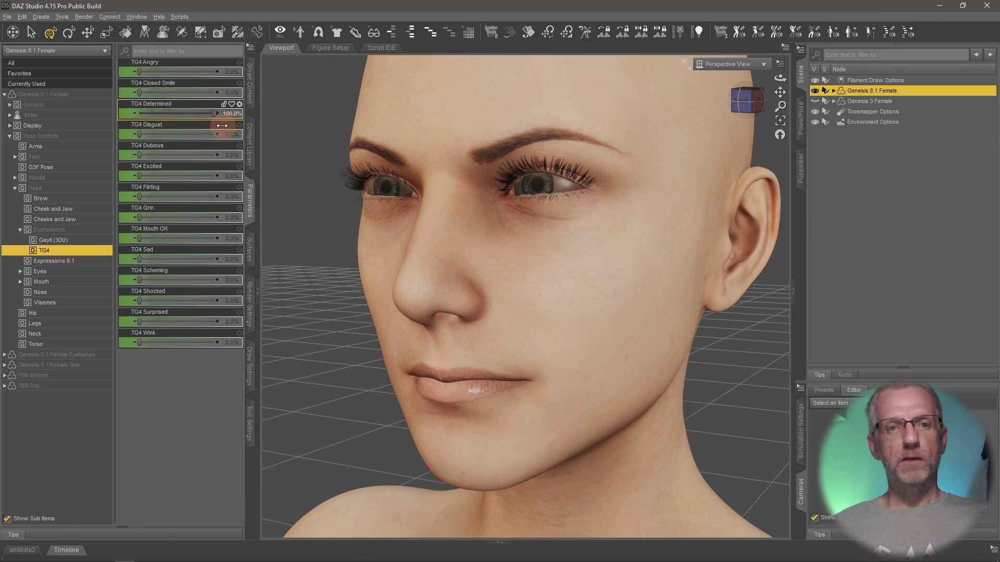
pyautogui.hotkey('ctrl', 'z')
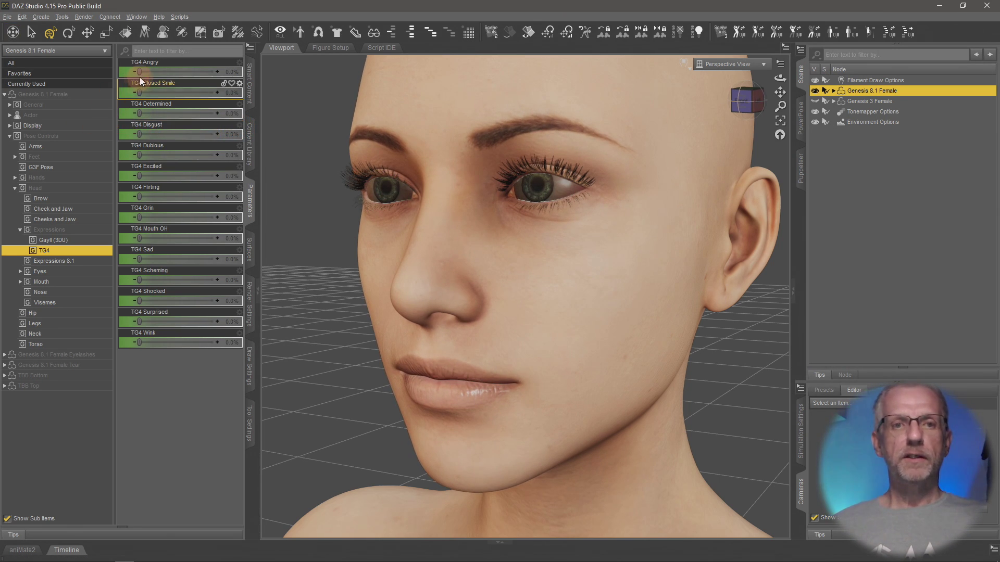
# - Try the TG4 Angry expression at 100%, lower it to about 52%, and return it to zero
pyautogui.moveTo(139, 72); pyautogui.dragTo(250, 93)
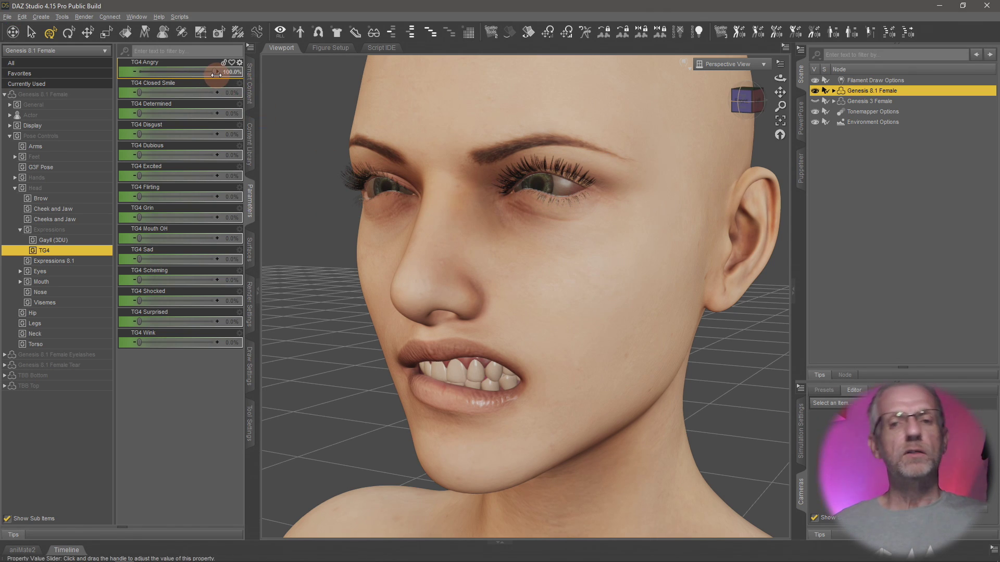
pyautogui.moveTo(216, 75)
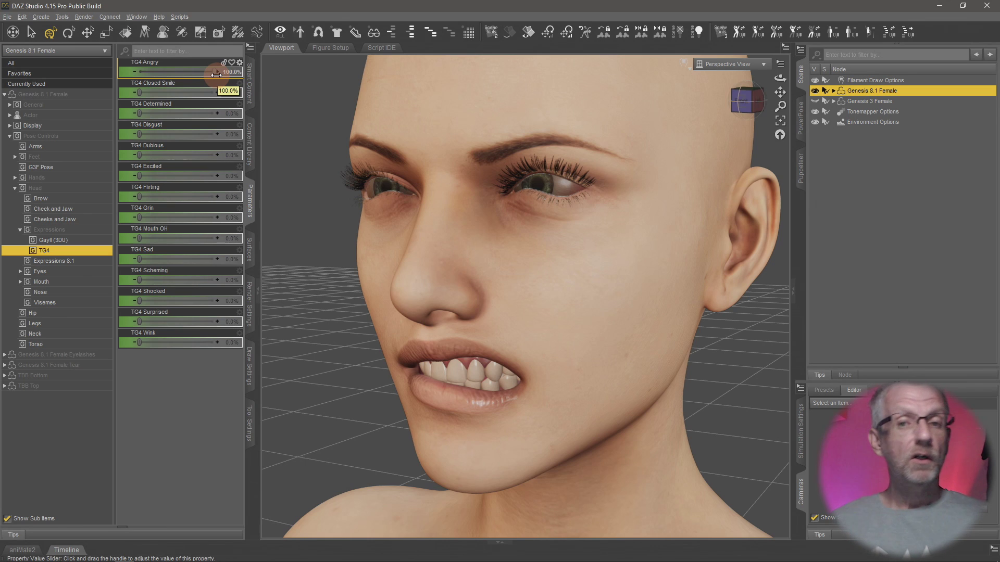
pyautogui.moveTo(216, 74); pyautogui.dragTo(181, 78)
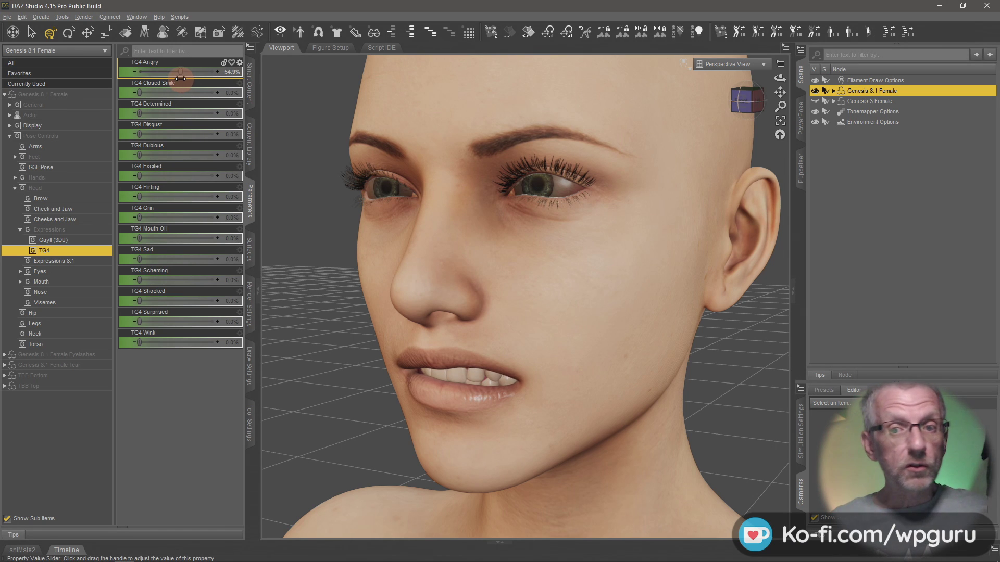
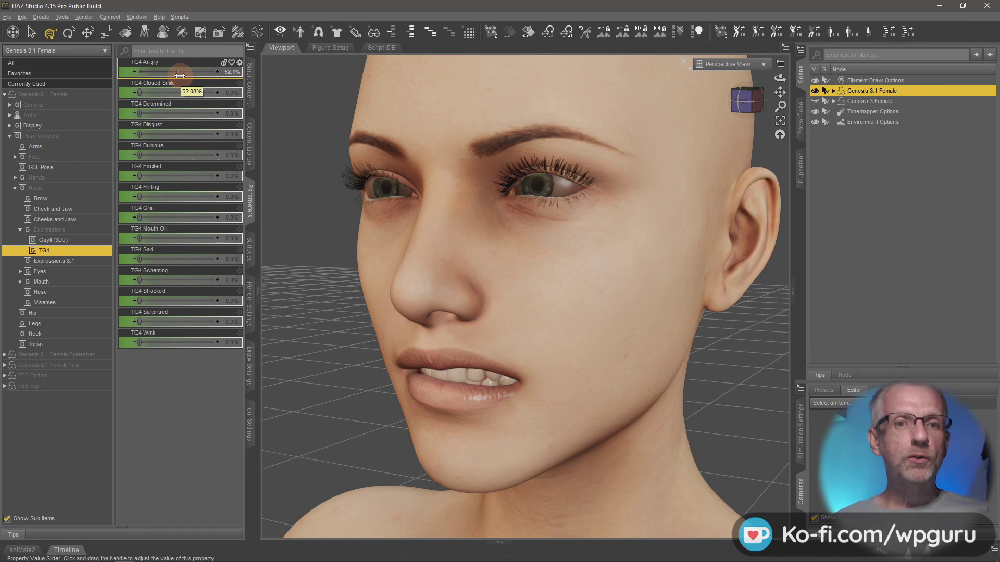
pyautogui.moveTo(180, 76); pyautogui.dragTo(107, 80)
# - Show the figure's bones with the Joint Editor and examine the skeleton of the upper body and arms
pyautogui.scroll(-5, 383, 212)
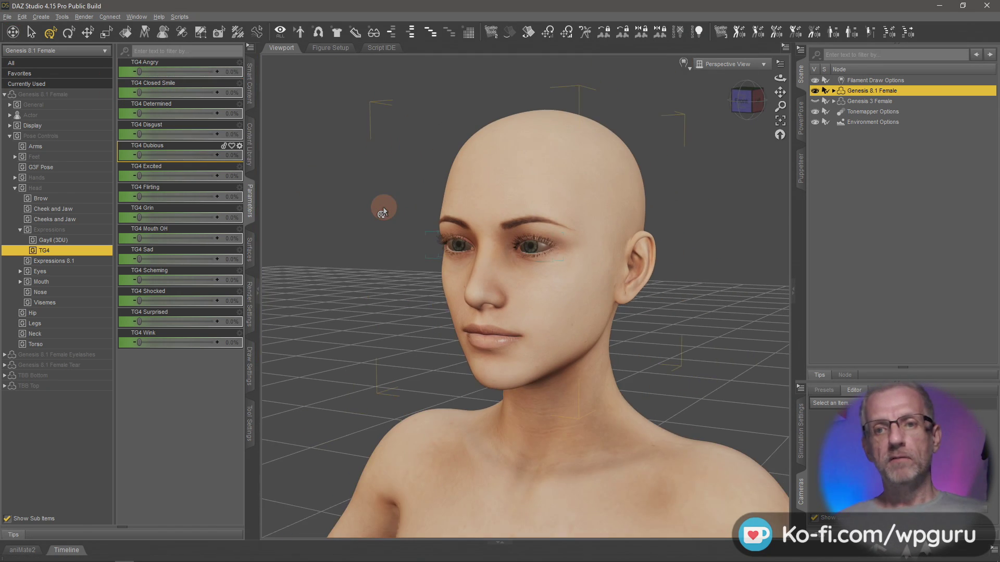
pyautogui.scroll(3, 383, 213)
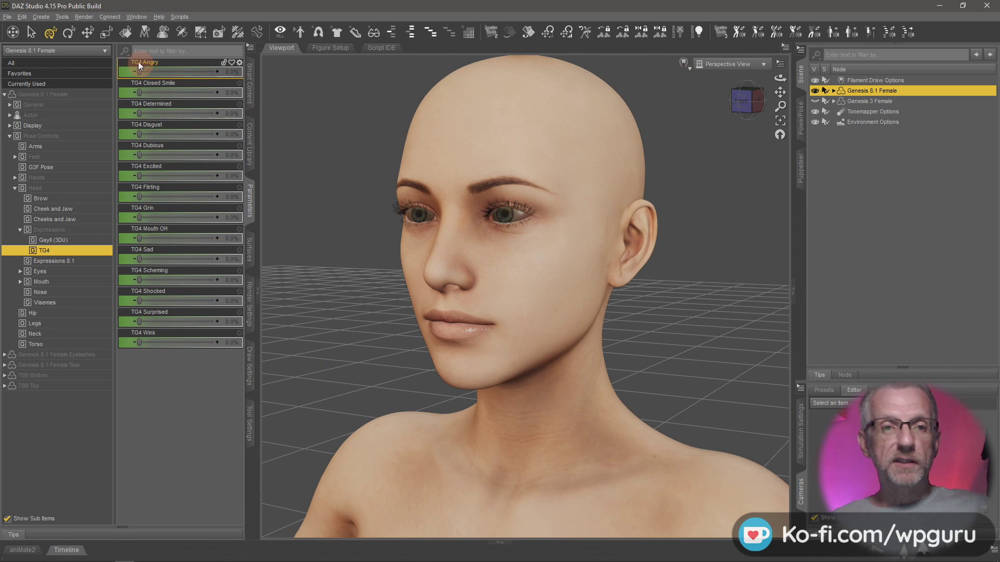
pyautogui.click(182, 36)
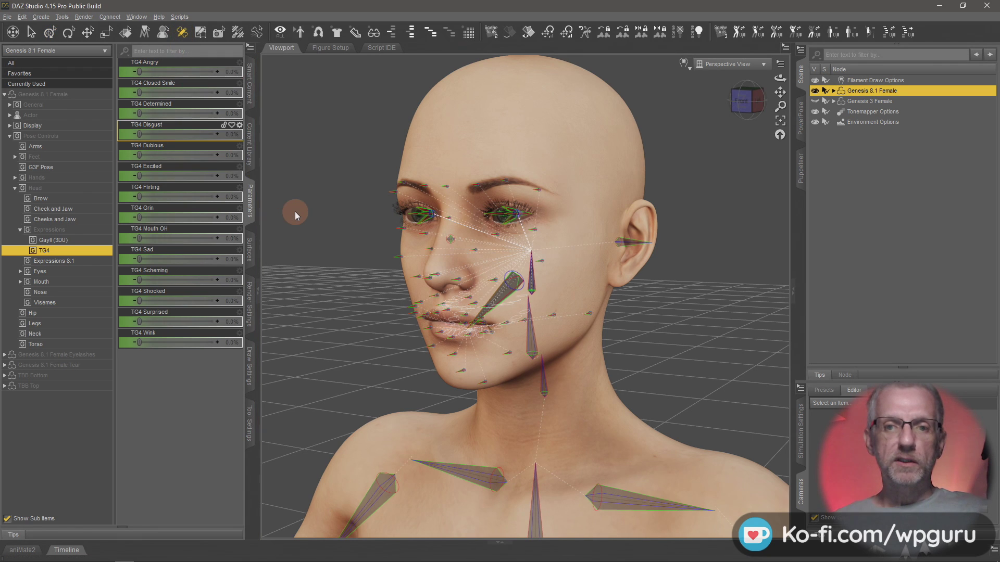
pyautogui.scroll(-5, 294, 211)
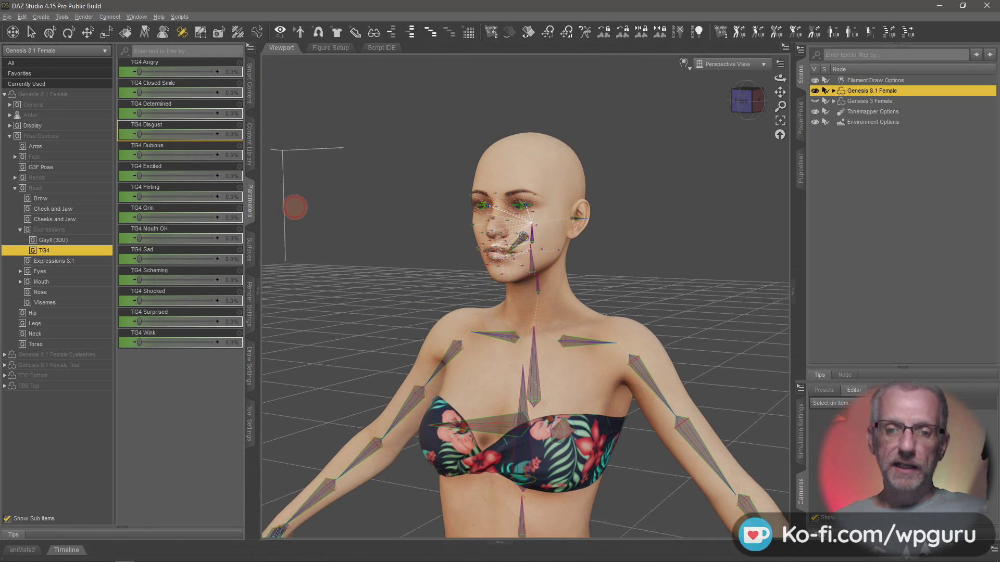
pyautogui.keyDown('alt'); pyautogui.moveTo(404, 301); pyautogui.dragTo(559, 329); pyautogui.keyUp('alt')
pyautogui.keyDown('alt'); pyautogui.moveTo(659, 372); pyautogui.dragTo(634, 445); pyautogui.keyUp('alt')
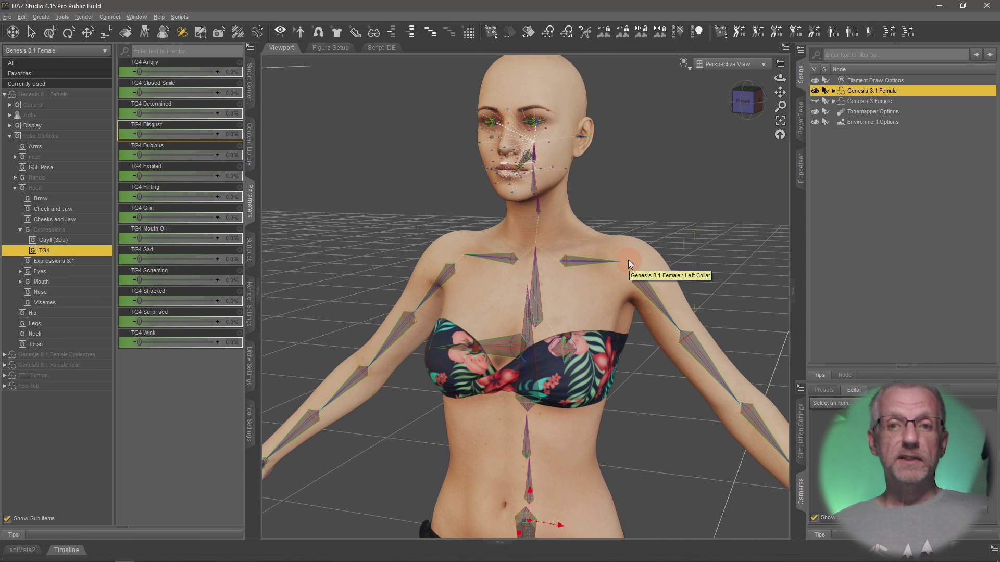
# - Examine the facial bones around the eyes, nose and mouth up close, and switch back to the Universal tool
pyautogui.scroll(5, 628, 264)
pyautogui.press('Up')
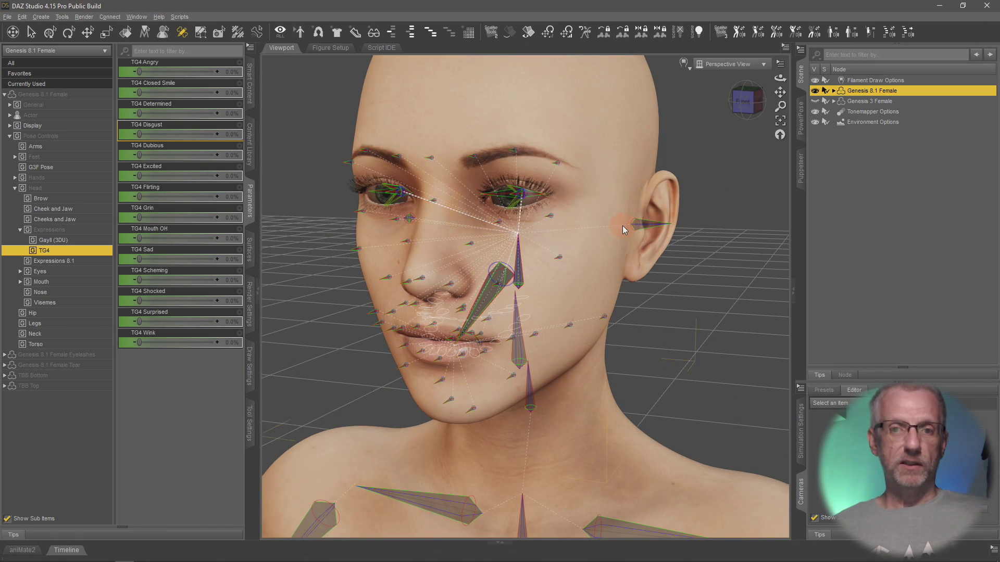
pyautogui.press('Right')
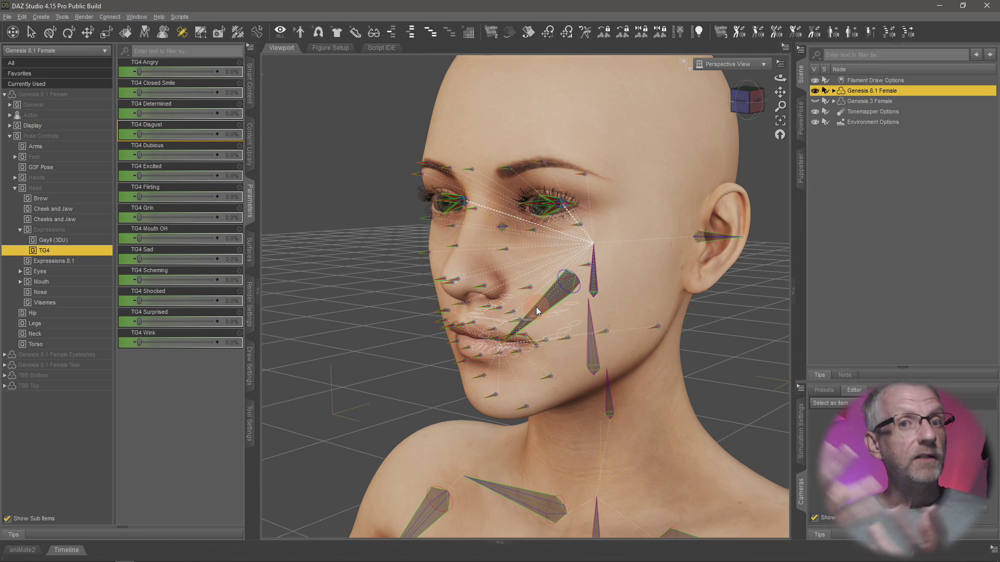
pyautogui.scroll(3, 538, 311)
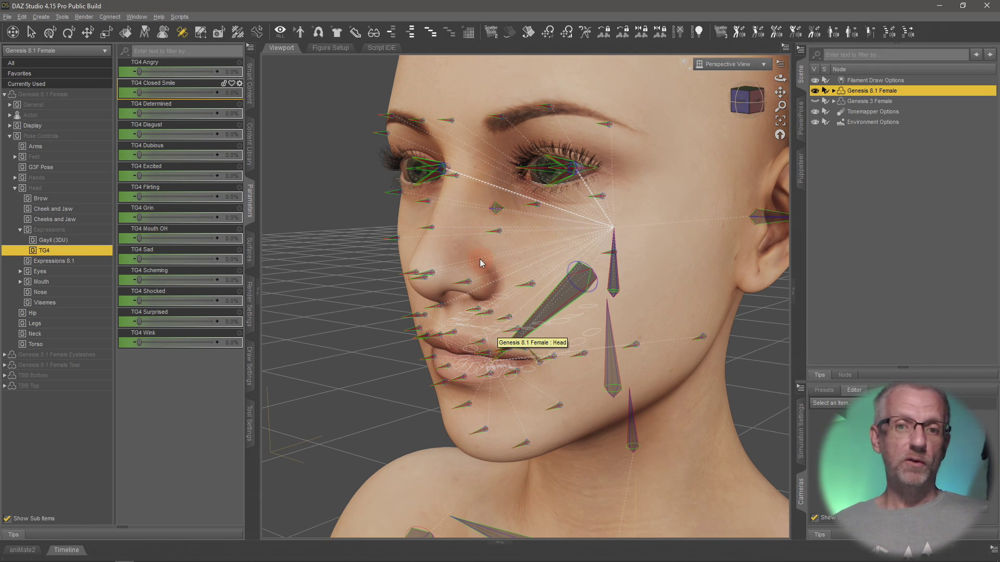
pyautogui.keyDown('alt'); pyautogui.moveTo(480, 263); pyautogui.dragTo(462, 193); pyautogui.keyUp('alt')
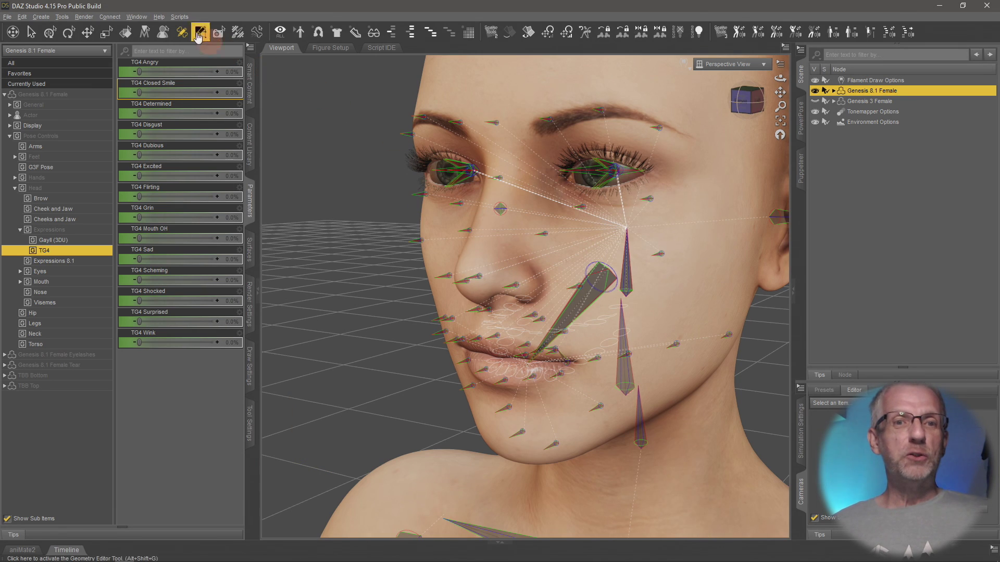
pyautogui.click(51, 35)
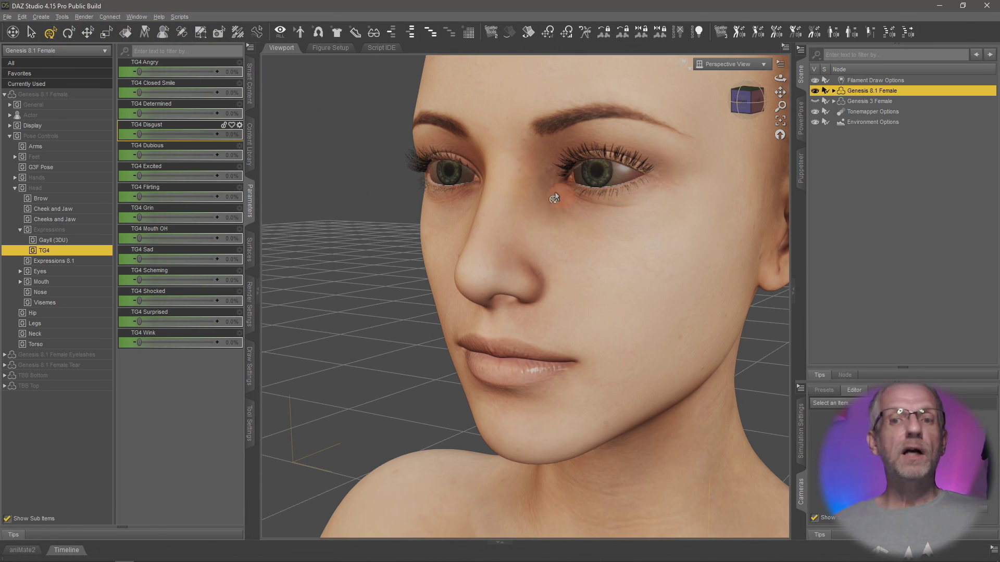
# - Expand the Genesis 8.1 Female hierarchy to the Head bone and look through the bones under Upper Face Rig
pyautogui.keyDown('alt'); pyautogui.moveTo(608, 311); pyautogui.dragTo(607, 313); pyautogui.keyUp('alt')
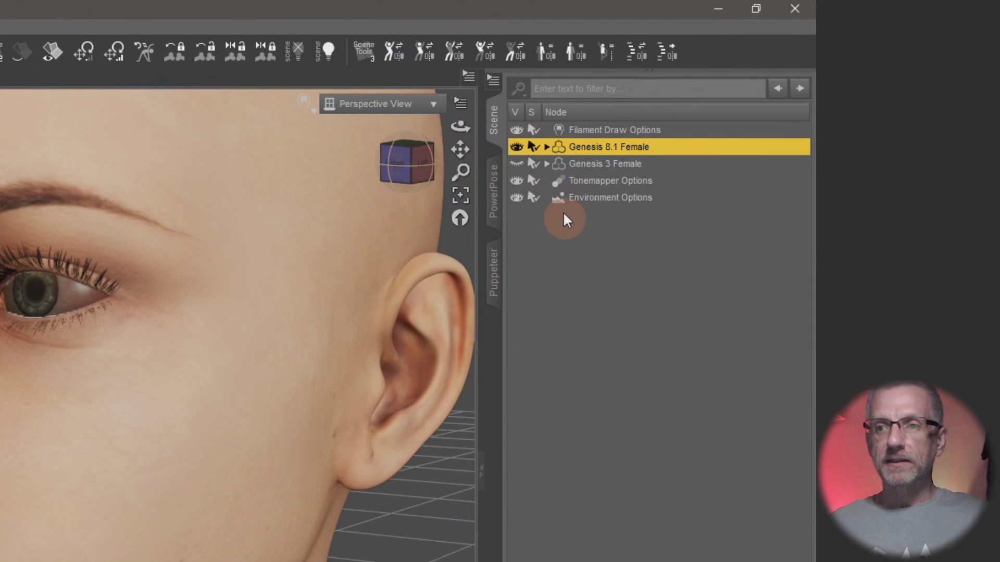
pyautogui.click(546, 146)
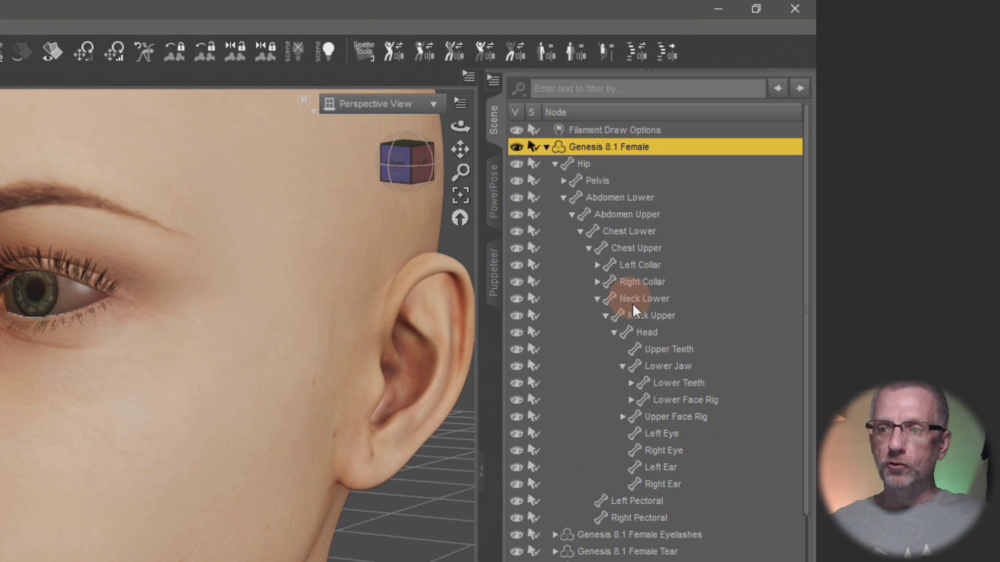
pyautogui.click(648, 332)
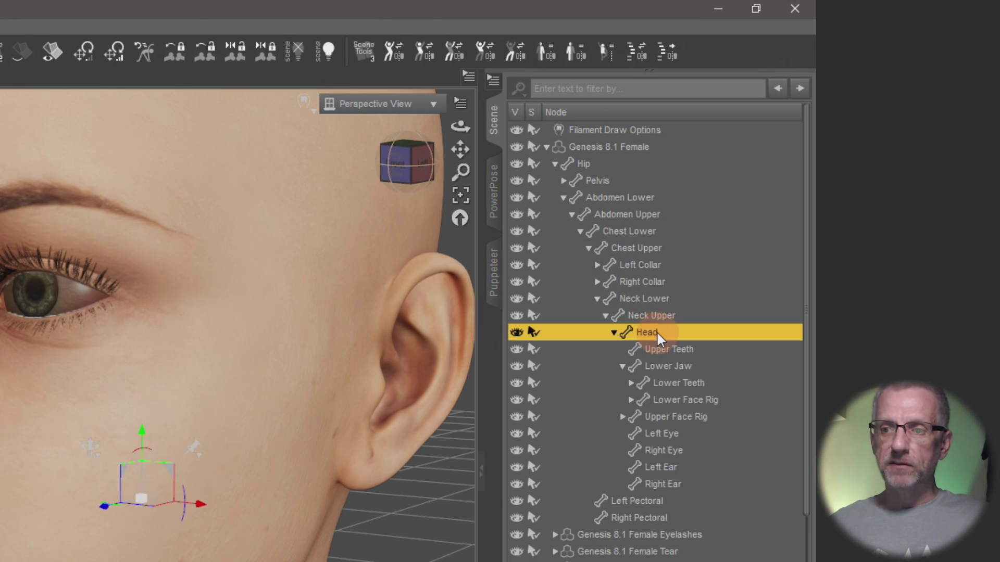
pyautogui.scroll(-1, 723, 366)
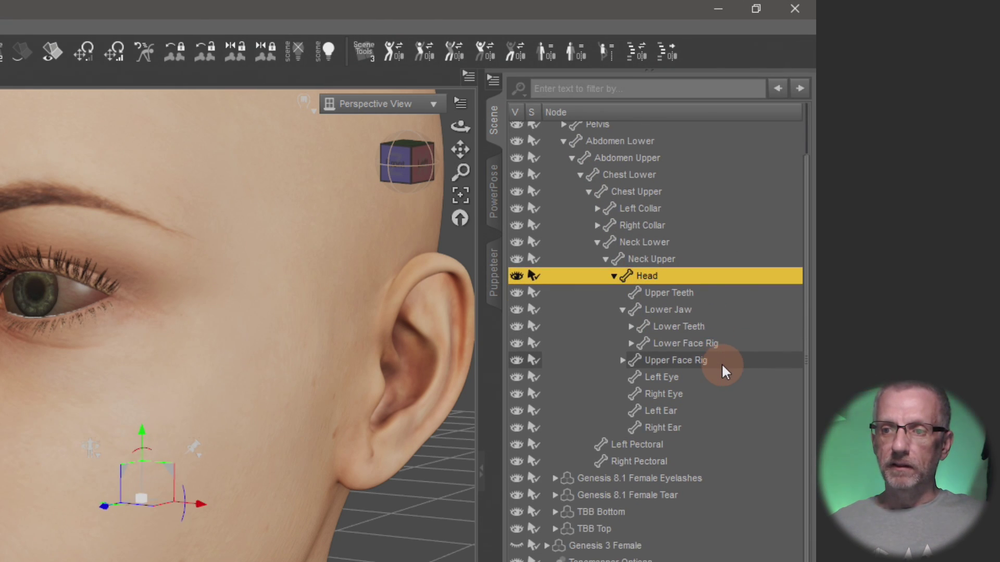
pyautogui.click(680, 365)
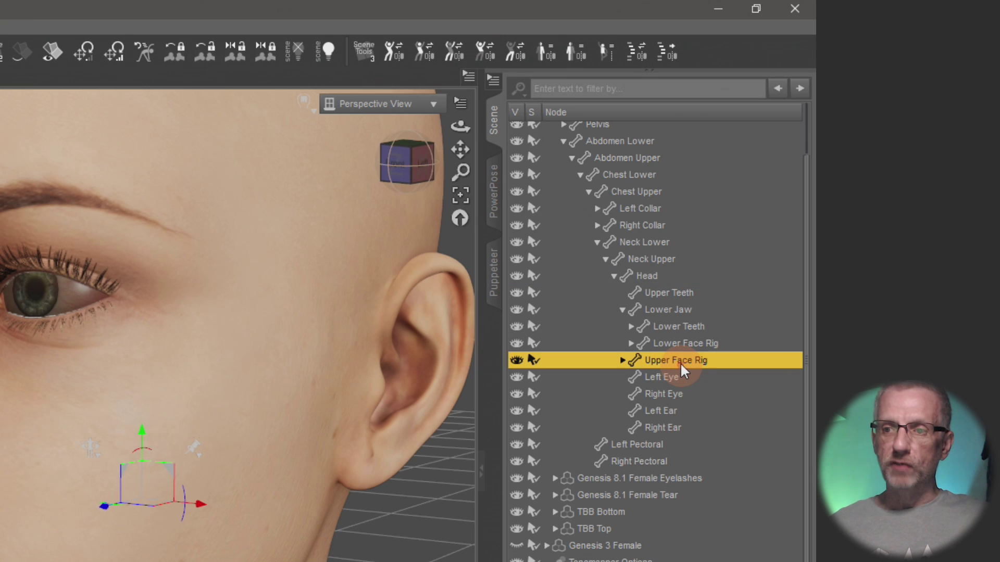
pyautogui.click(690, 343)
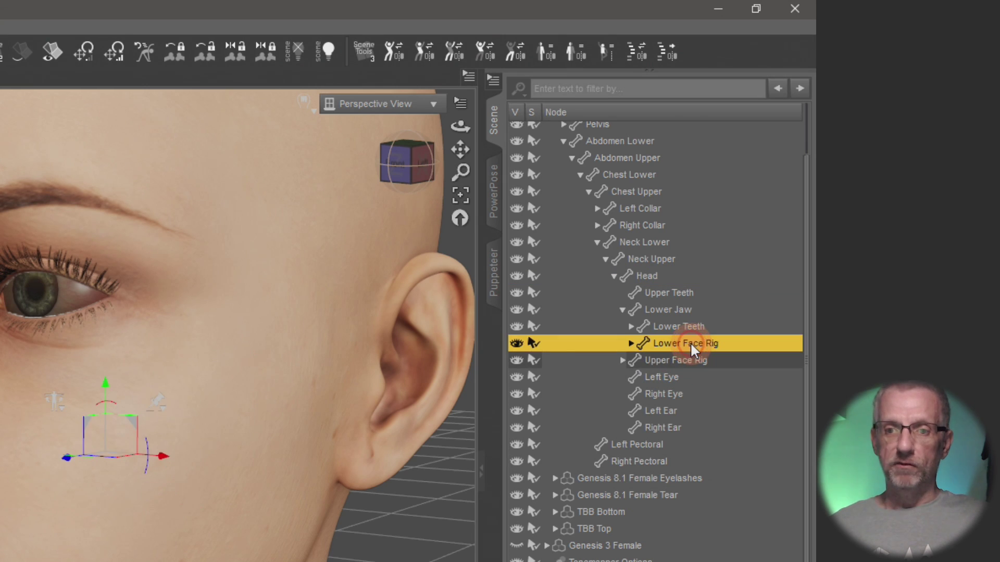
pyautogui.click(622, 360)
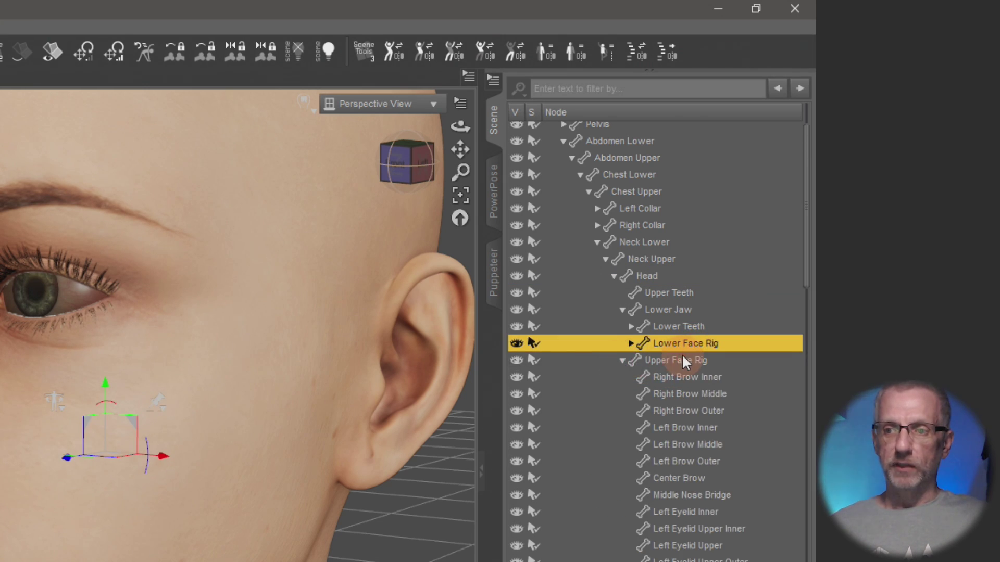
pyautogui.scroll(-3, 682, 354)
pyautogui.scroll(-1, 682, 354)
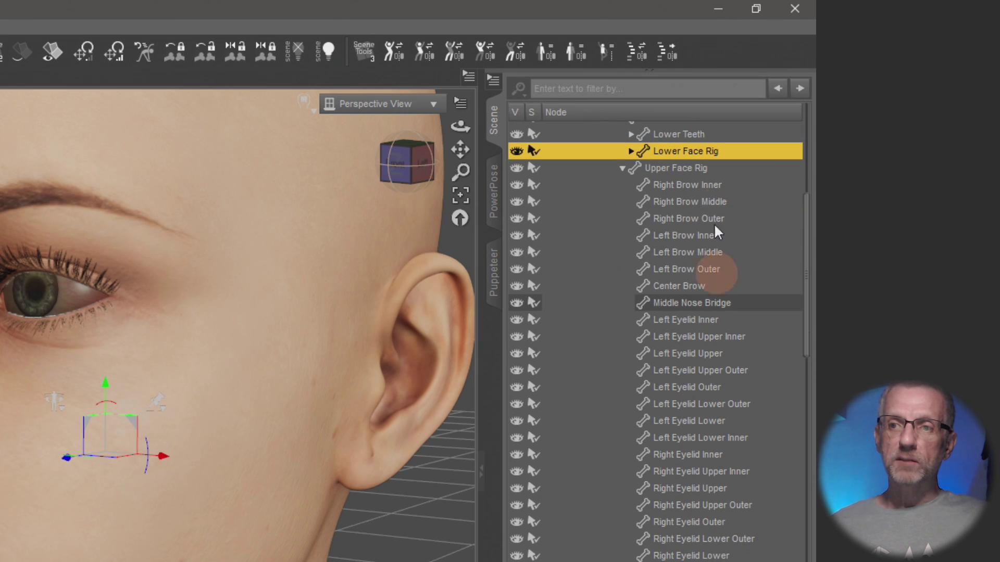
# - Select individual right and left brow bones under Upper Face Rig in turn, ending with Center Brow
pyautogui.click(723, 182)
pyautogui.click(695, 202)
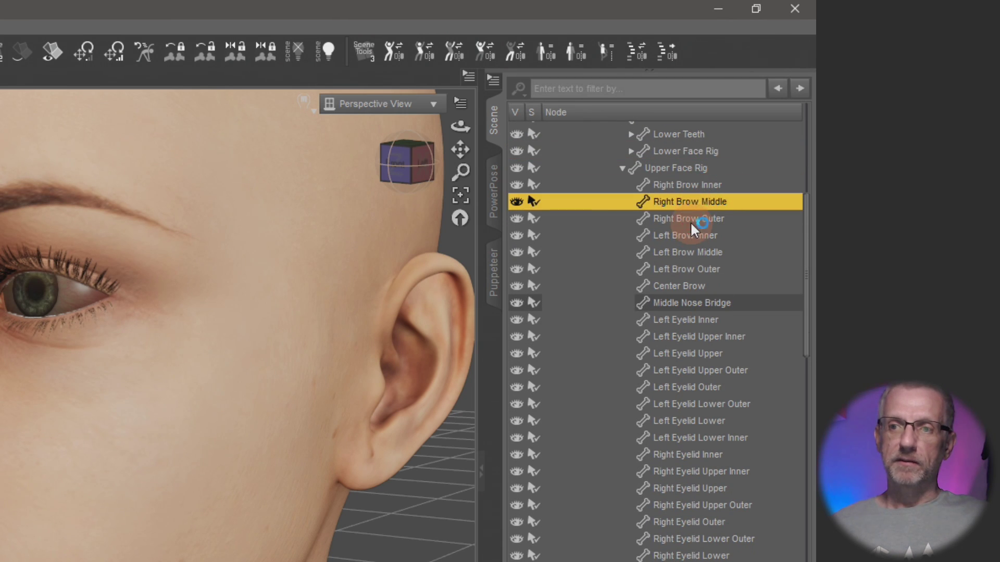
pyautogui.click(690, 219)
pyautogui.click(683, 249)
pyautogui.click(685, 237)
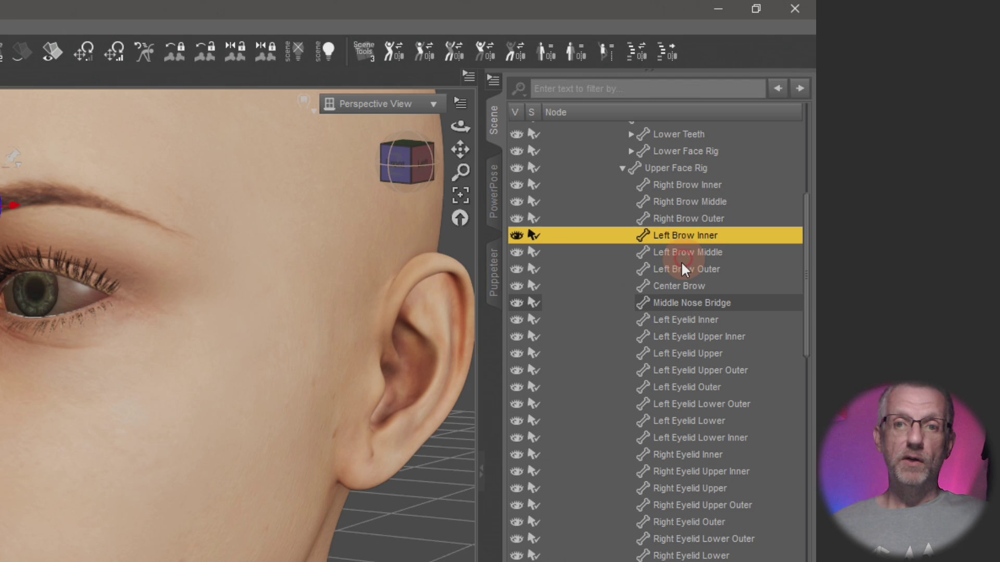
pyautogui.click(679, 269)
pyautogui.click(692, 285)
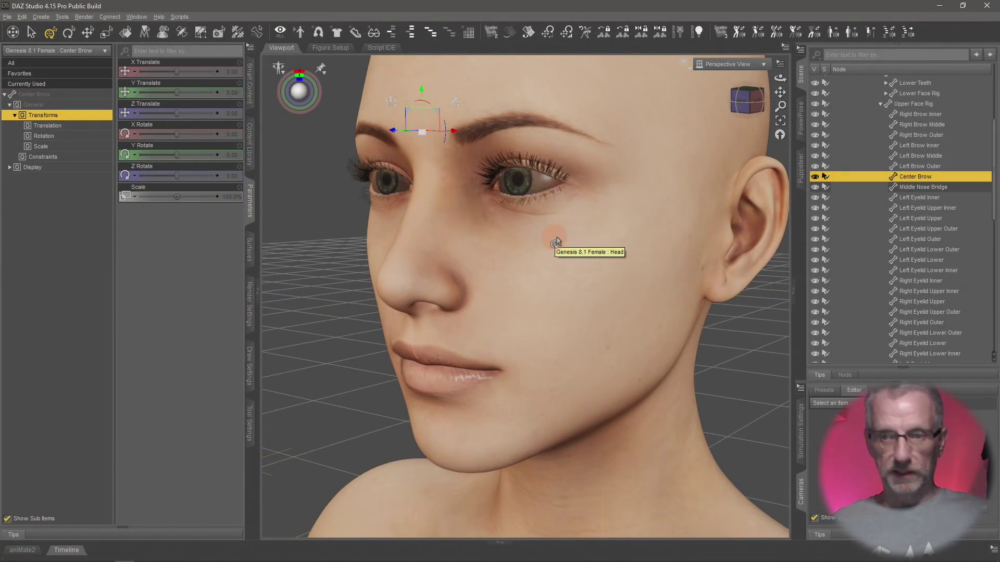
# - Try raising the Center Brow bone, step through the left brow bones, and try raising Left Brow Outer
pyautogui.moveTo(580, 238); pyautogui.dragTo(577, 245, button='middle')
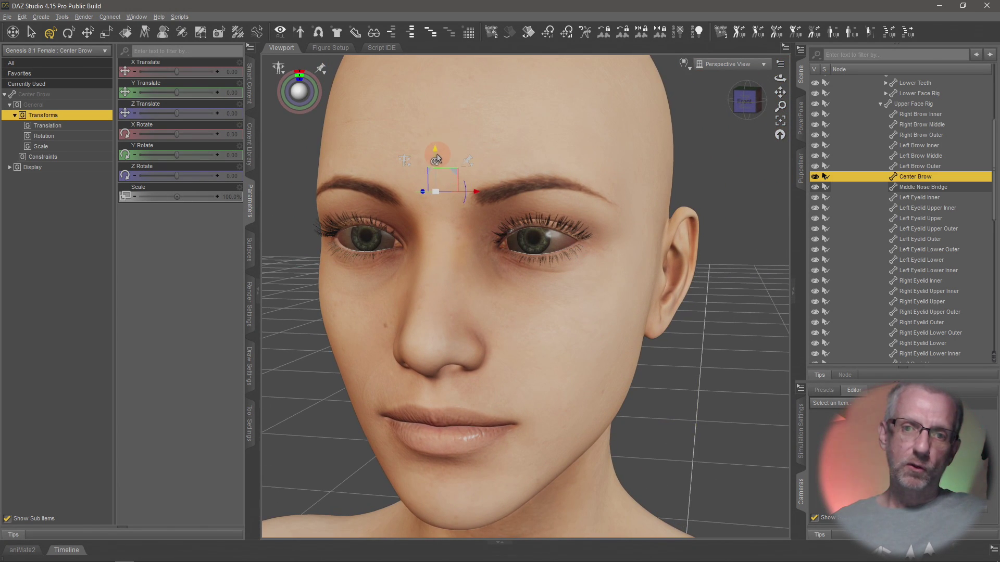
pyautogui.moveTo(435, 151)
pyautogui.mouseDown()
pyautogui.moveTo(436, 106)
pyautogui.moveTo(434, 157)
pyautogui.moveTo(436, 117)
pyautogui.moveTo(435, 135)
pyautogui.mouseUp()
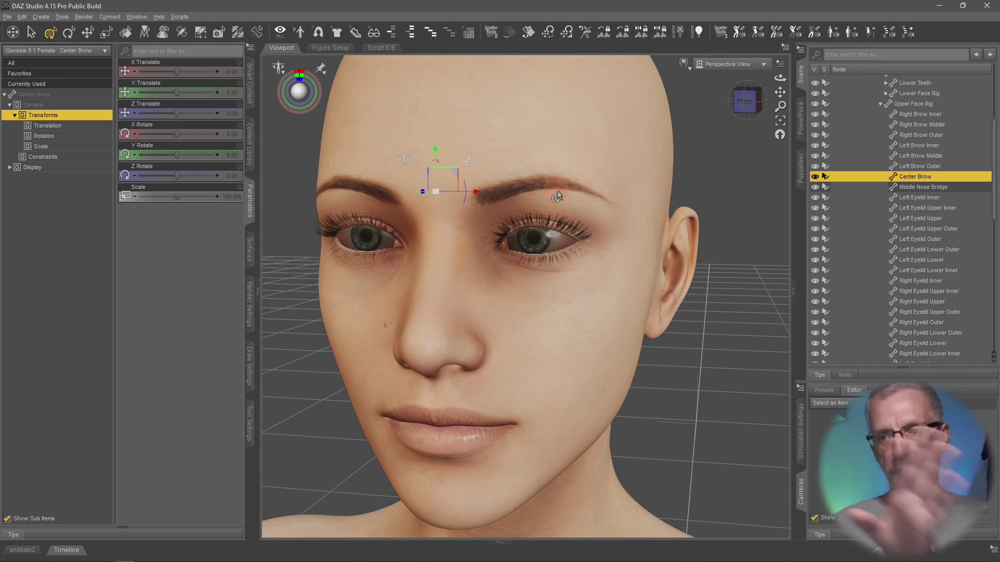
pyautogui.click(930, 145)
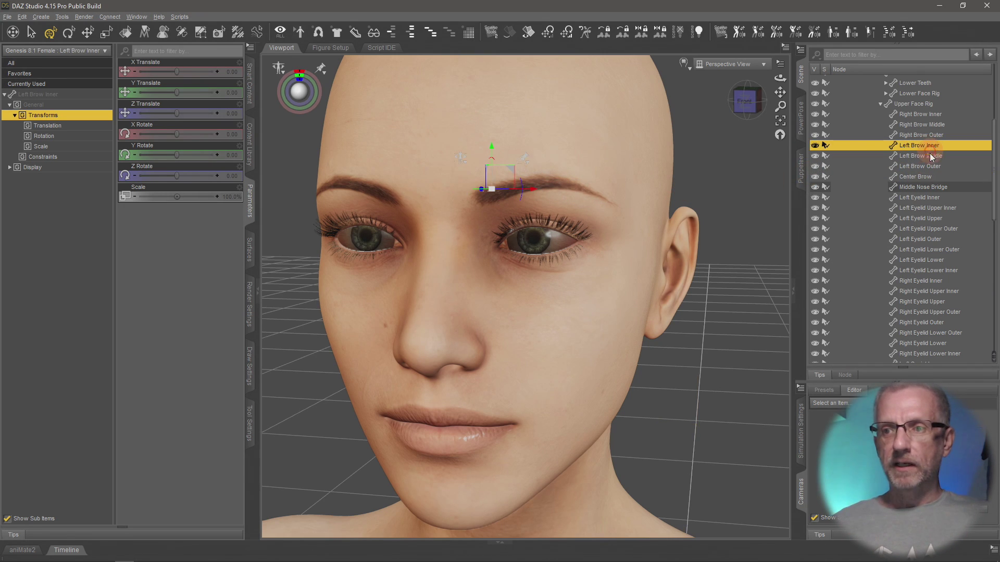
pyautogui.click(930, 156)
pyautogui.click(931, 166)
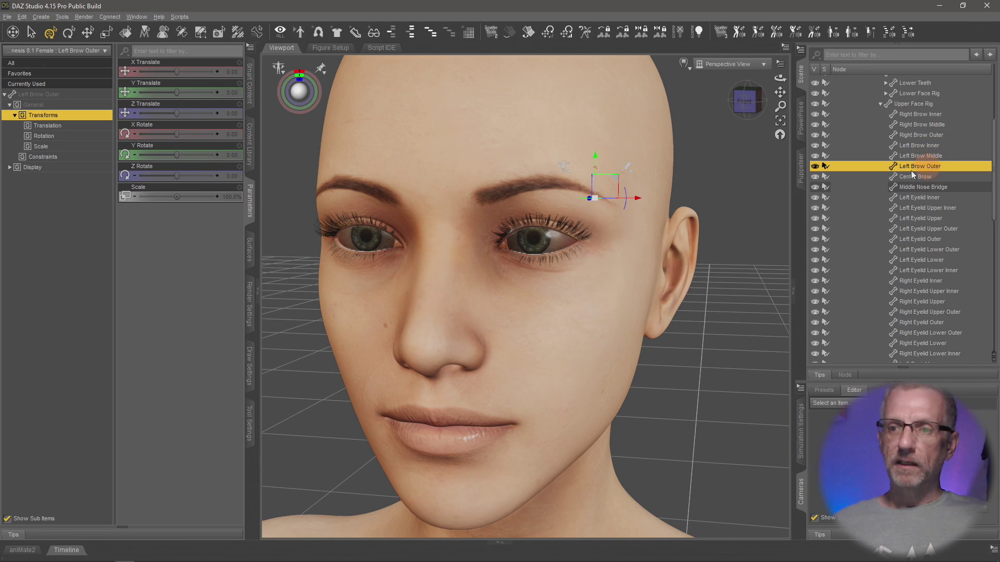
pyautogui.moveTo(595, 156)
pyautogui.mouseDown()
pyautogui.moveTo(593, 114)
pyautogui.moveTo(595, 159)
pyautogui.moveTo(598, 117)
pyautogui.moveTo(601, 151)
pyautogui.moveTo(591, 128)
pyautogui.moveTo(599, 143)
pyautogui.moveTo(603, 127)
pyautogui.mouseUp()
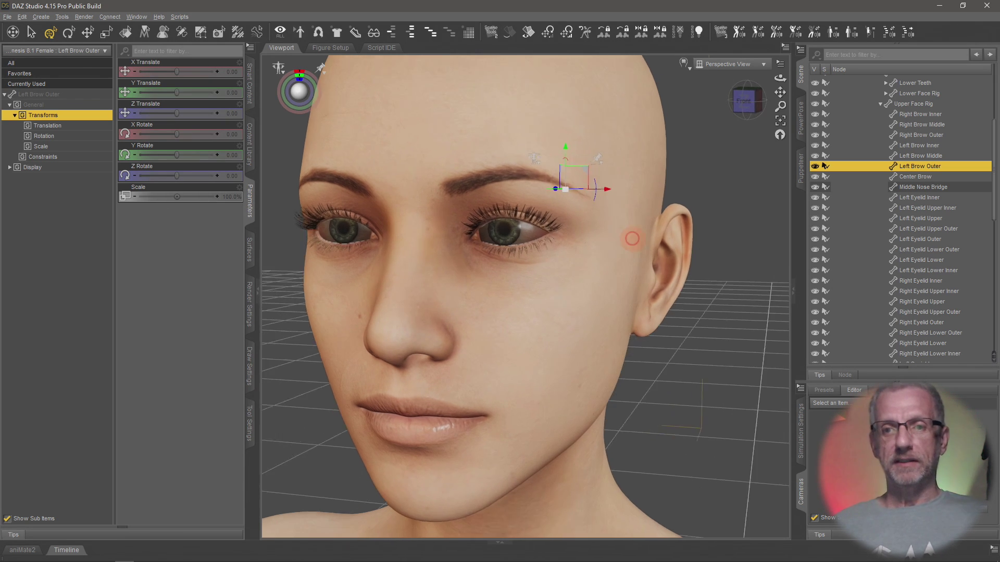
# - Undo the upward move of the Left Brow Outer bone
pyautogui.hotkey('ctrl', 'z')
pyautogui.hotkey('ctrl', 'z')
pyautogui.hotkey('ctrl', 'z')
pyautogui.hotkey('ctrl', 'z')
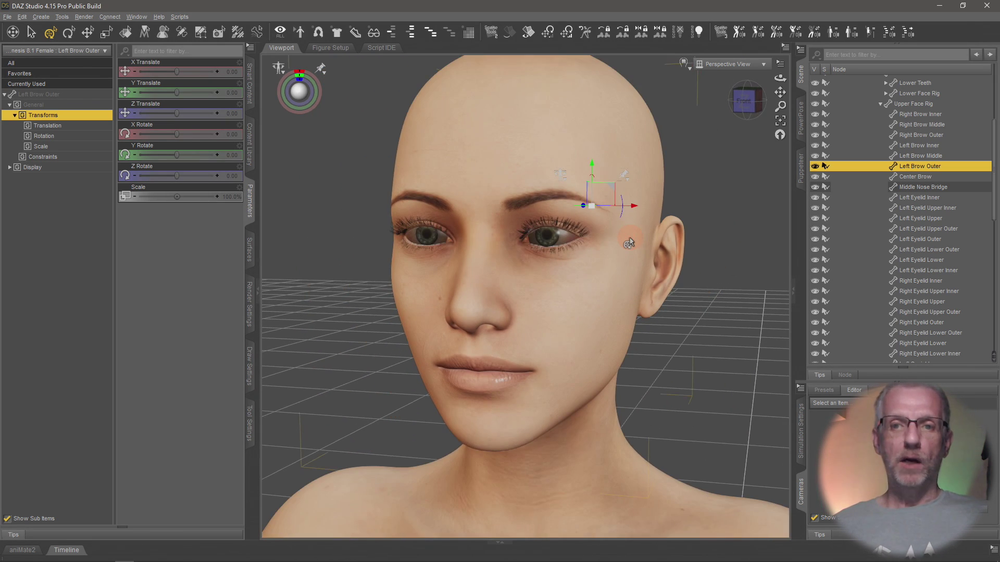
pyautogui.hotkey('ctrl', 'z')
pyautogui.hotkey('ctrl', 'z')
pyautogui.hotkey('ctrl', 'z')
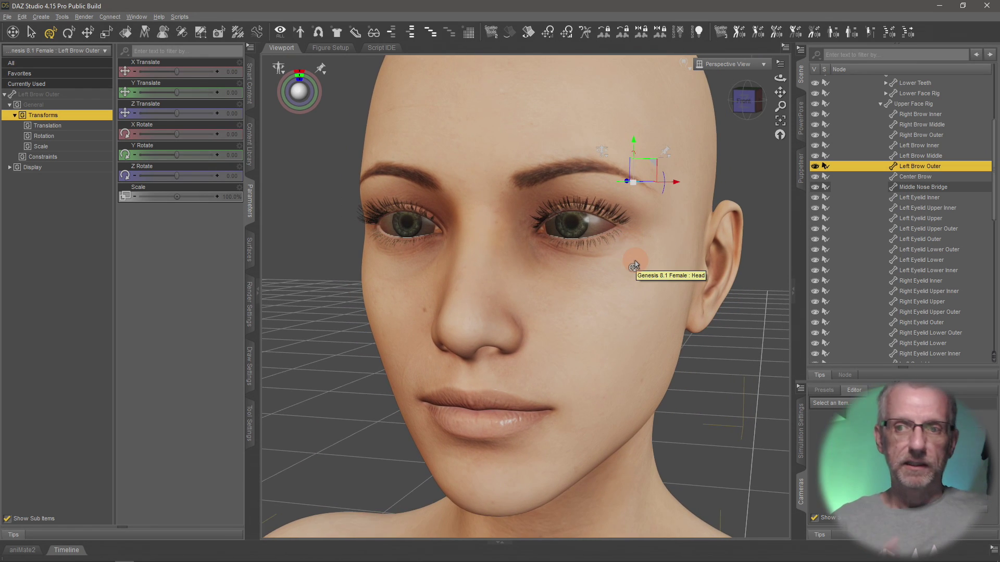
# - Show the PowerPose controls for Genesis 8.1 Female and switch the template to Face
pyautogui.click(801, 133)
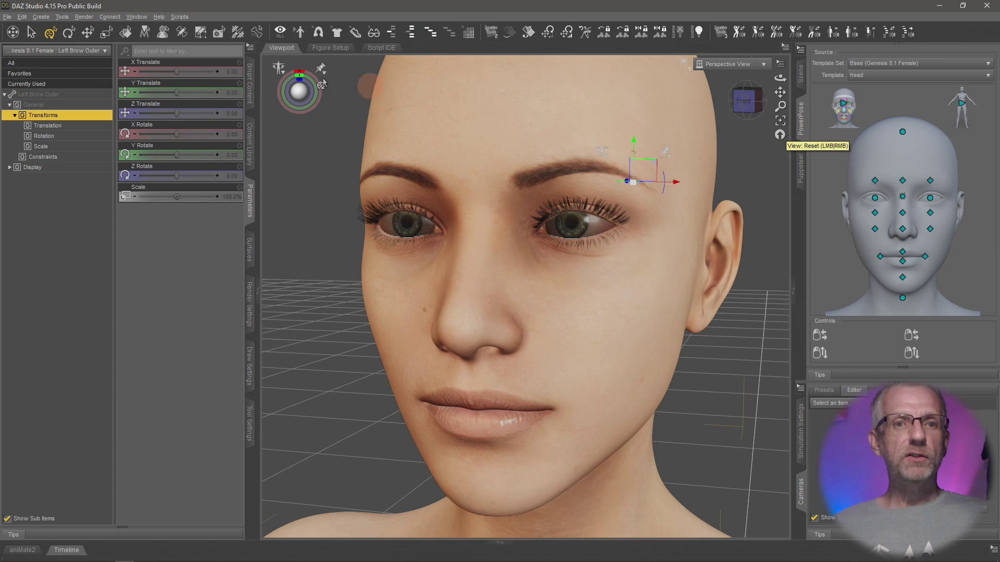
pyautogui.click(136, 17)
pyautogui.moveTo(170, 29)
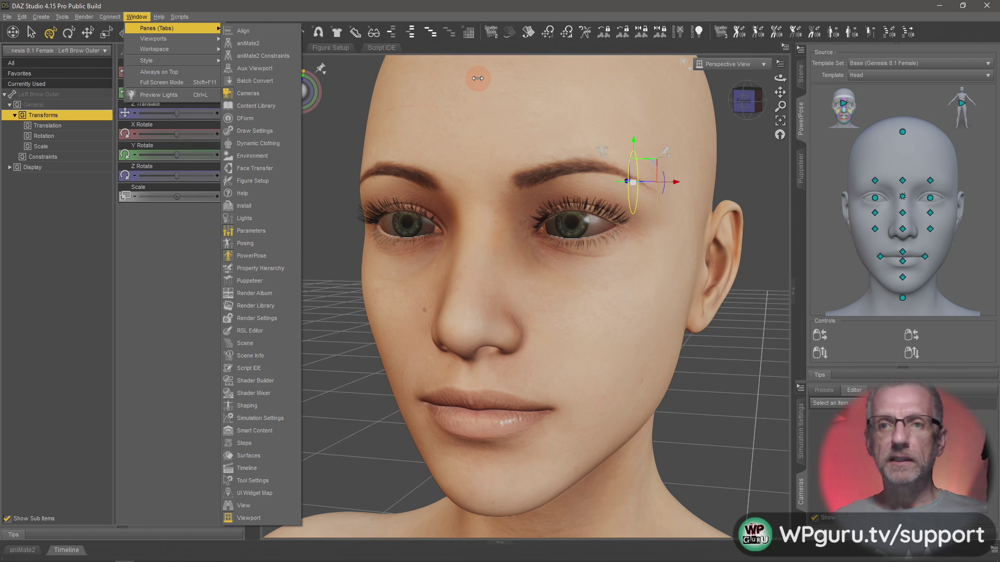
pyautogui.click(542, 5)
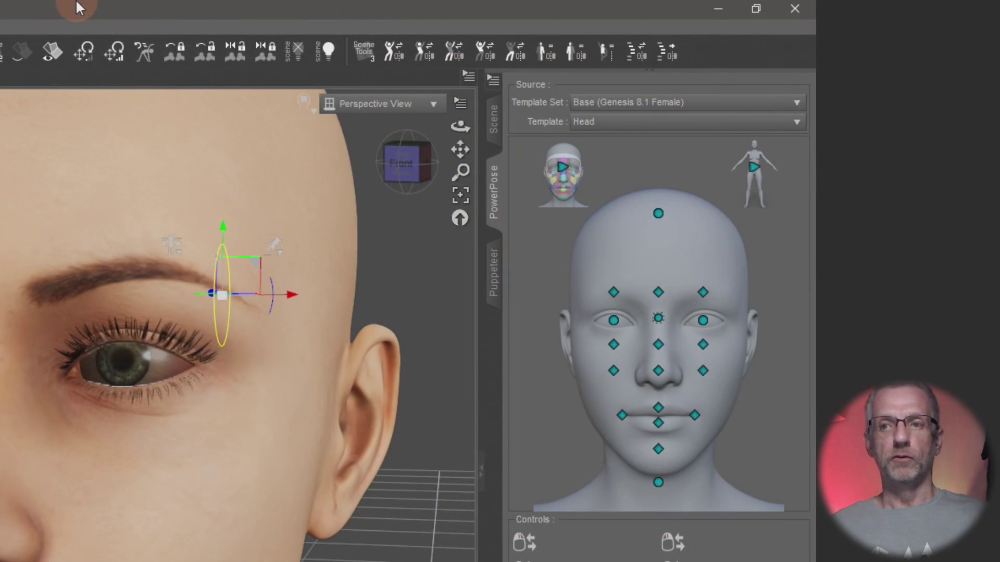
pyautogui.moveTo(766, 164); pyautogui.dragTo(788, 202)
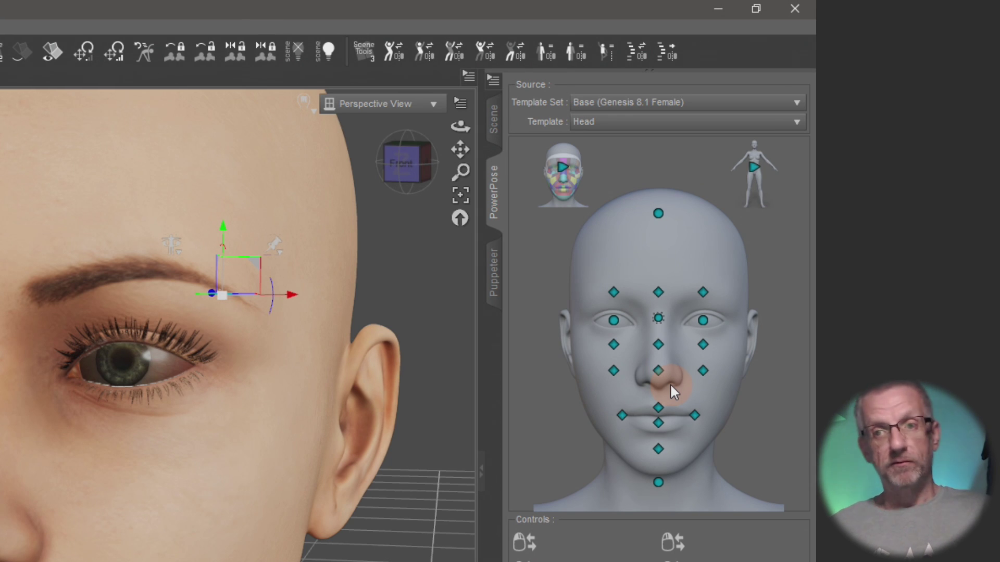
pyautogui.click(649, 128)
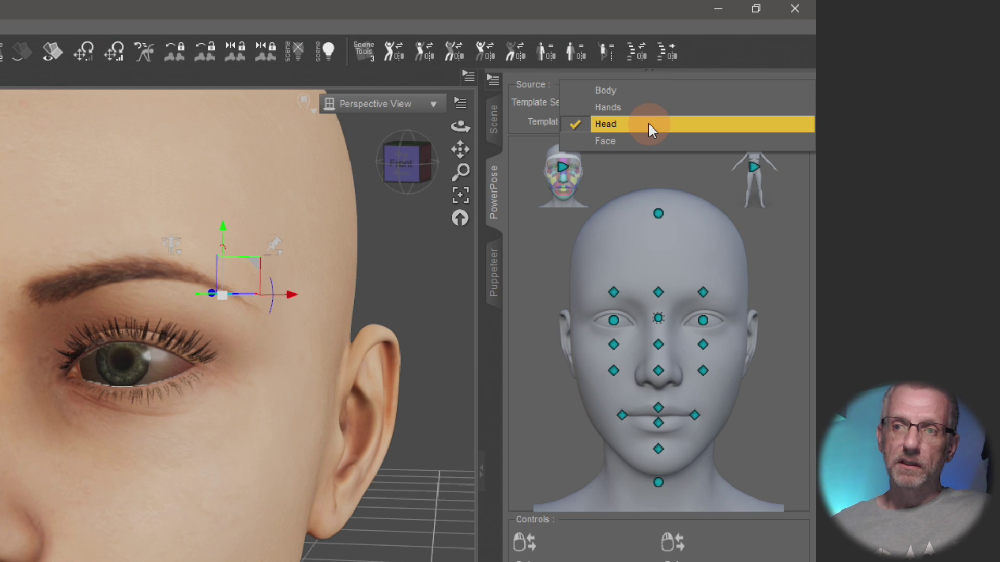
pyautogui.click(647, 144)
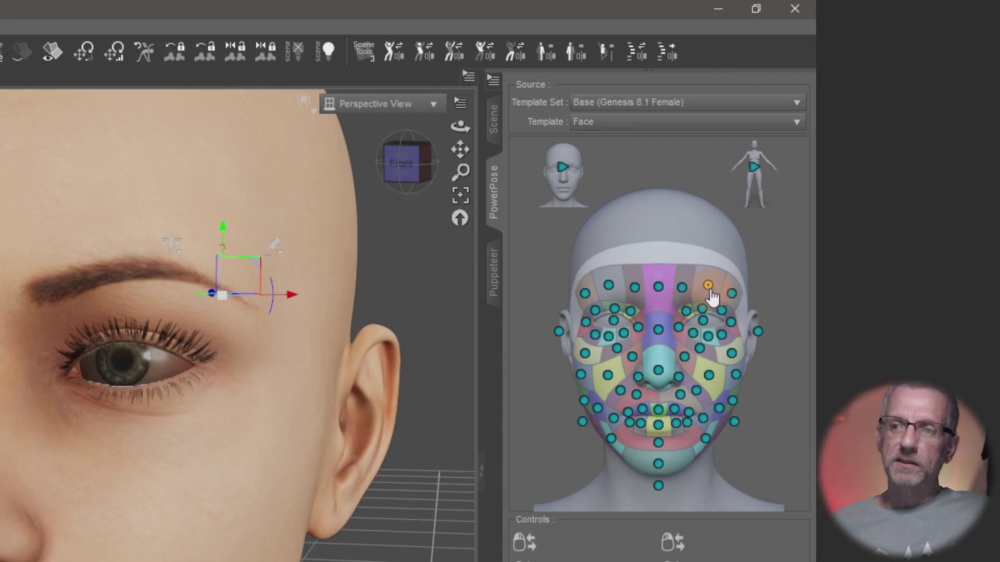
# - Try out individual brow and lip control points on the PowerPose face template, ending with Lip Lower Middle
pyautogui.moveTo(708, 286); pyautogui.dragTo(676, 263)
pyautogui.moveTo(755, 325); pyautogui.dragTo(746, 357)
pyautogui.click(688, 412)
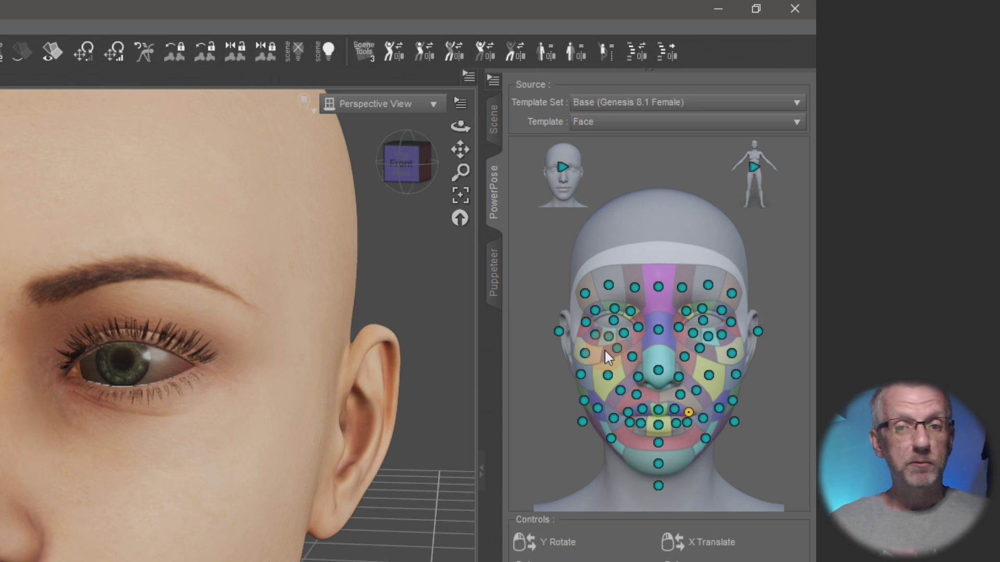
pyautogui.click(659, 409)
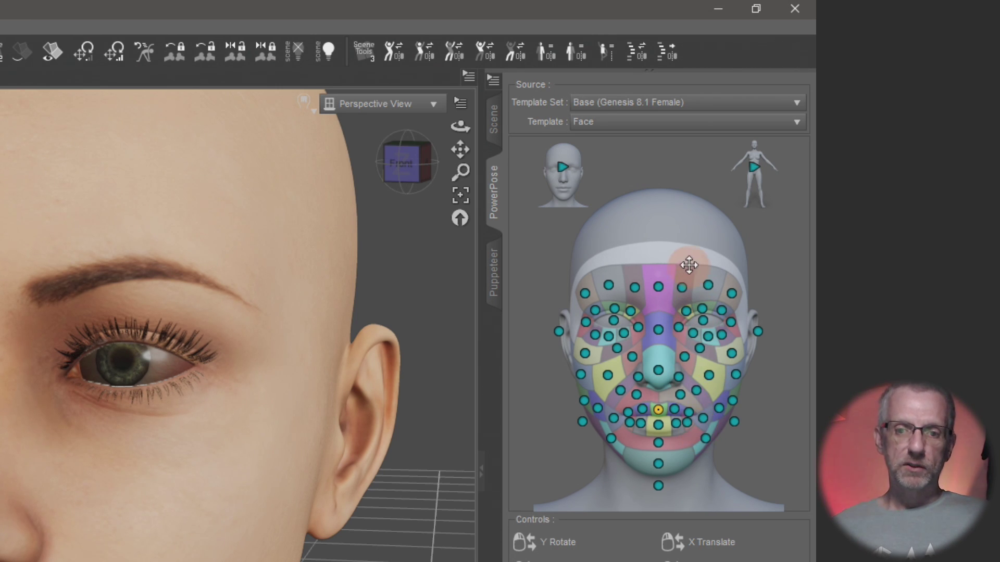
pyautogui.click(659, 425)
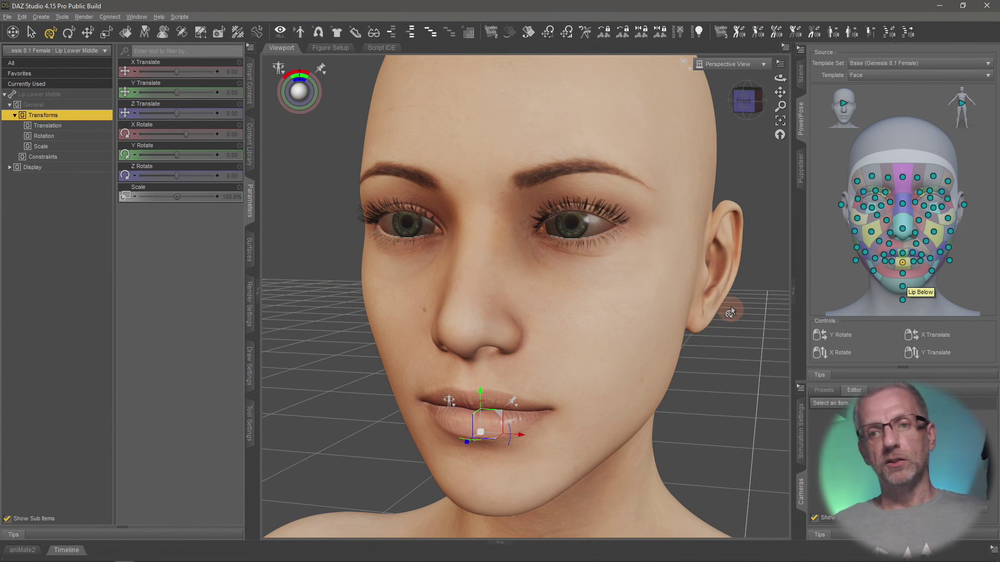
pyautogui.moveTo(730, 306); pyautogui.dragTo(732, 314)
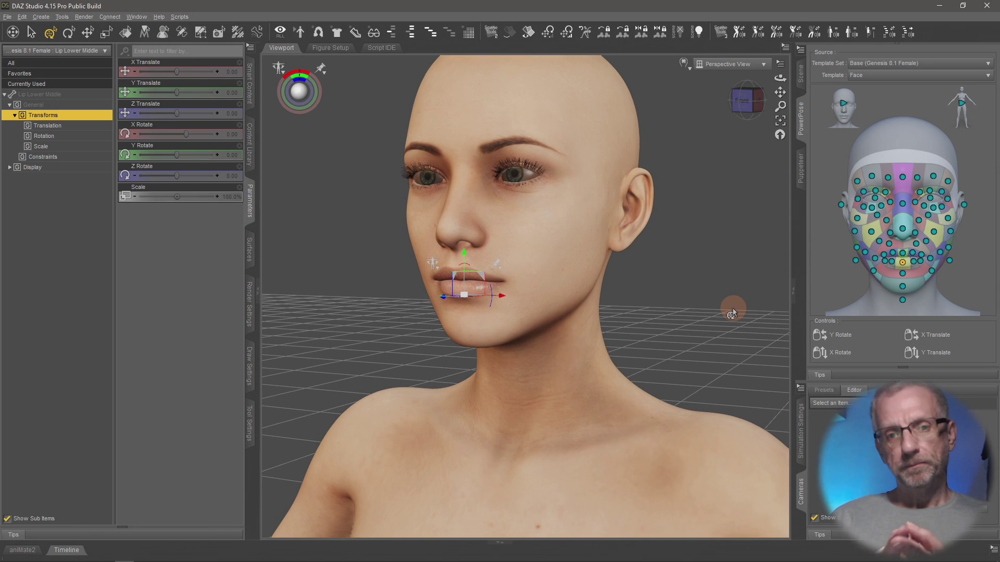
# - Select the whole Genesis 8.1 Female figure and display its Expressions 8.1 dials under the Head pose controls
pyautogui.click(801, 74)
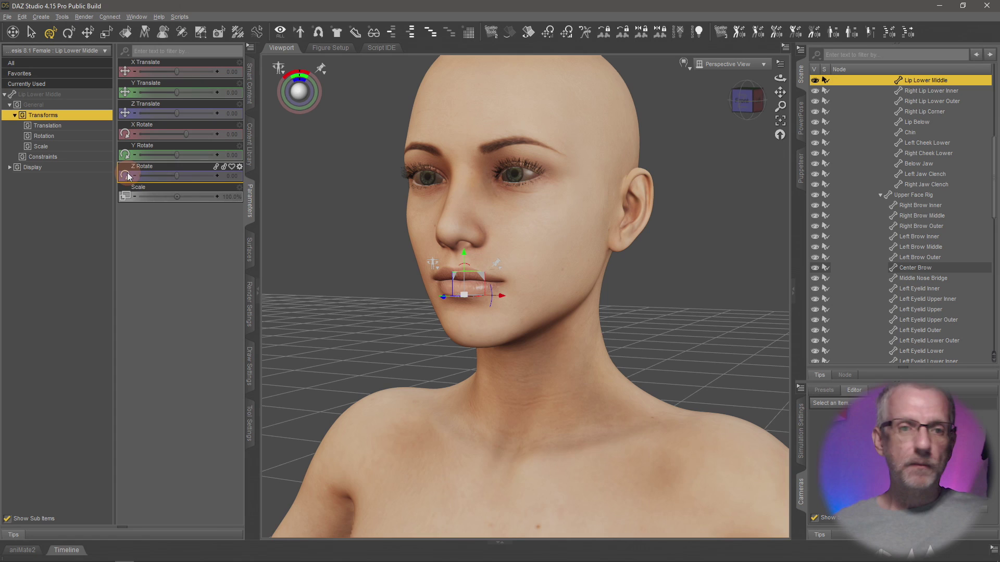
pyautogui.scroll(5, 898, 192)
pyautogui.scroll(3, 898, 193)
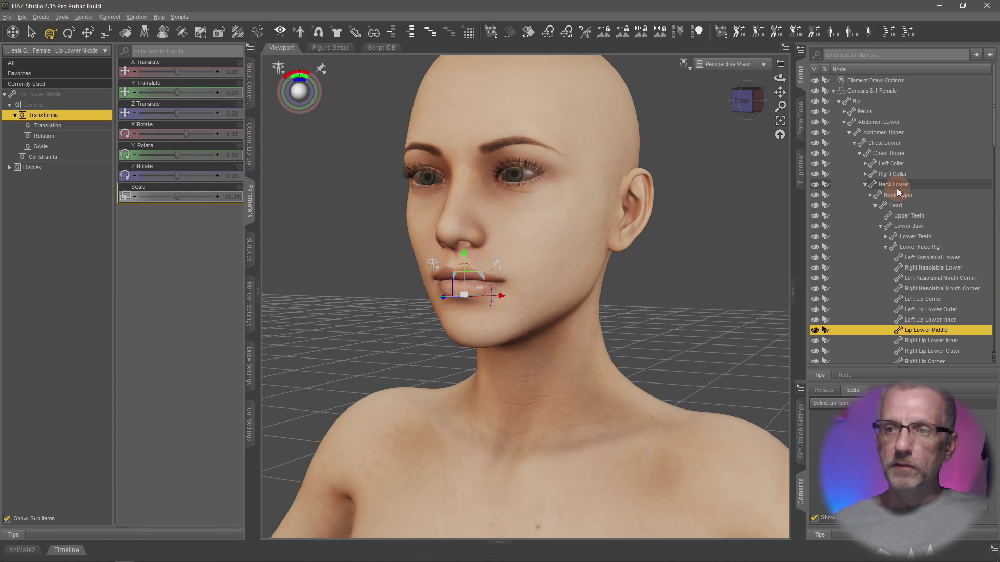
pyautogui.click(882, 94)
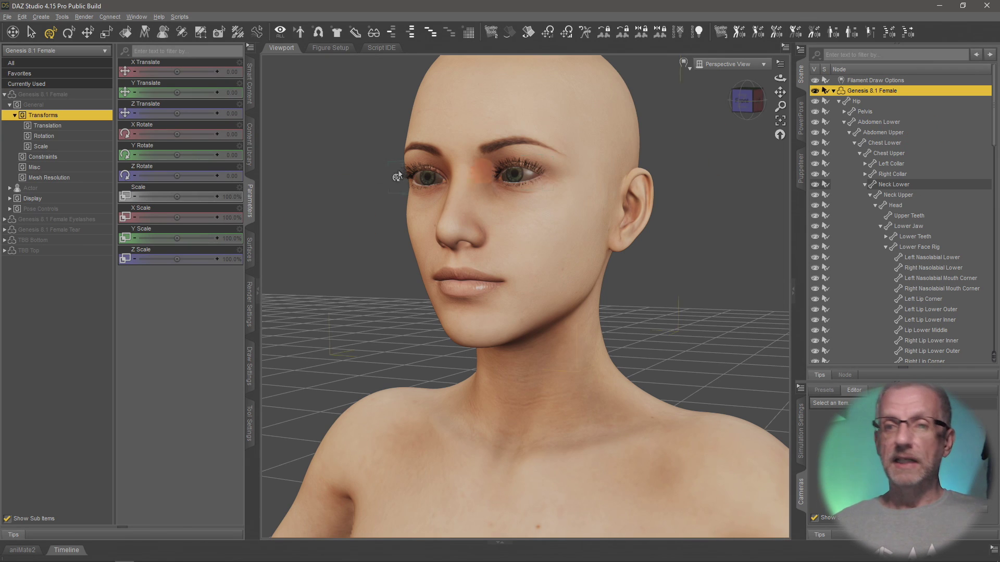
pyautogui.click(10, 209)
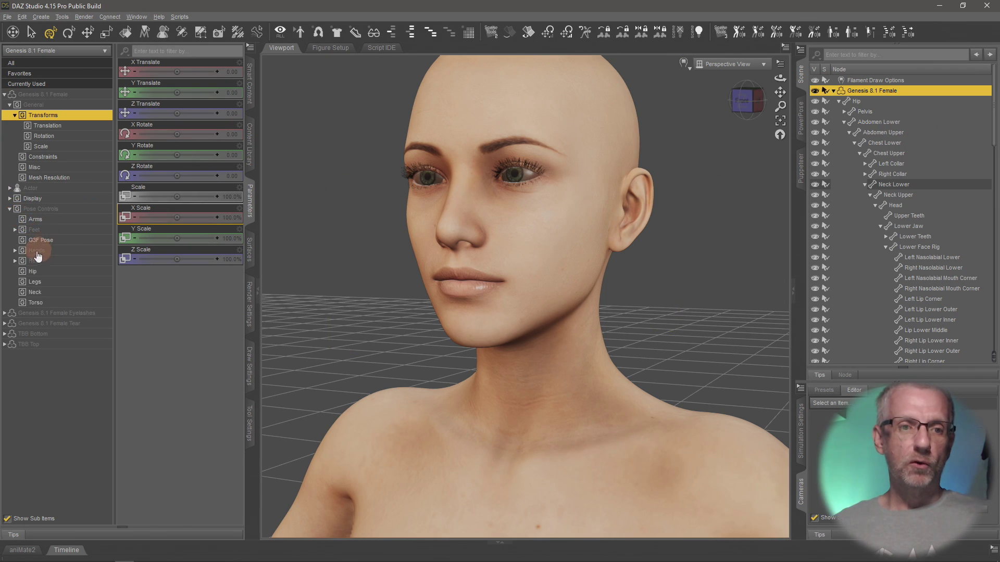
pyautogui.click(15, 261)
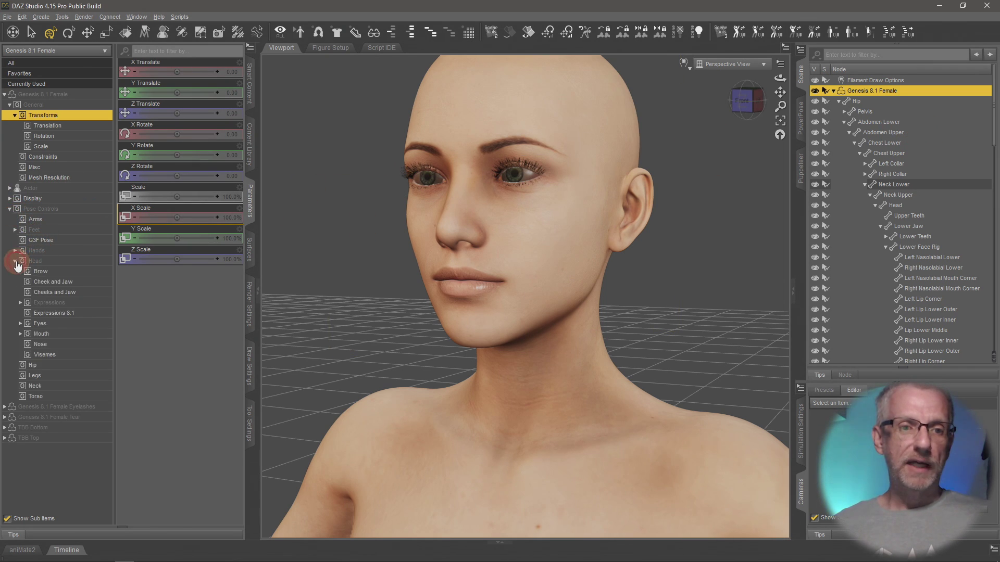
pyautogui.click(63, 313)
pyautogui.click(63, 305)
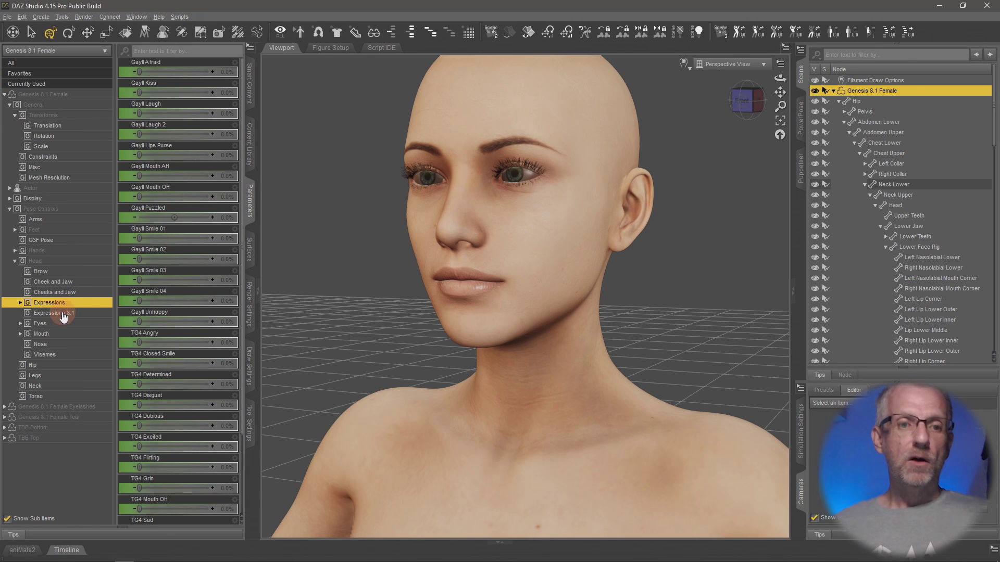
pyautogui.click(63, 315)
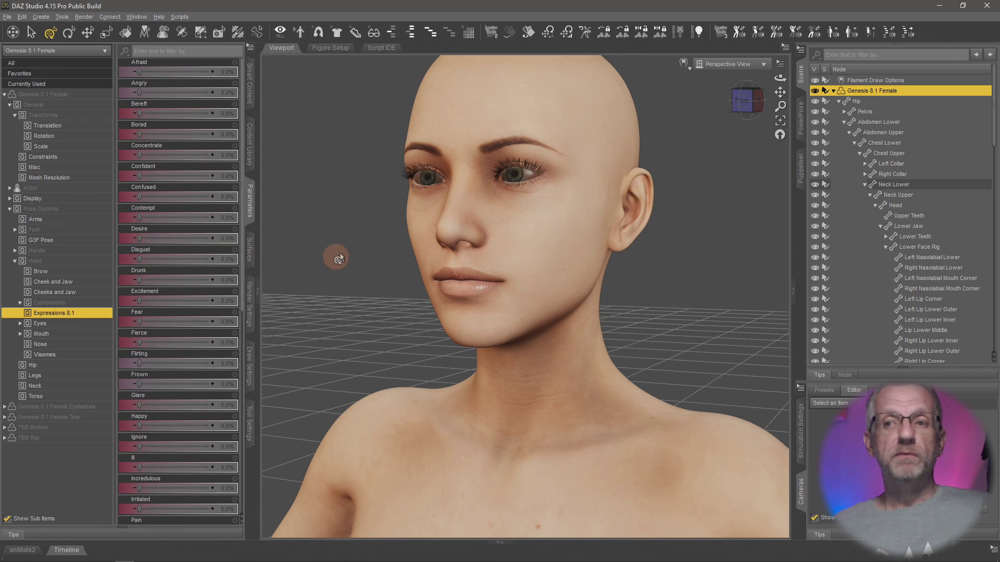
# - Select the figure's Head and blend a facial expression with Desire at 63.0%, Confused at 93.3% and Bored at 70.4%
pyautogui.rightClick(555, 113)
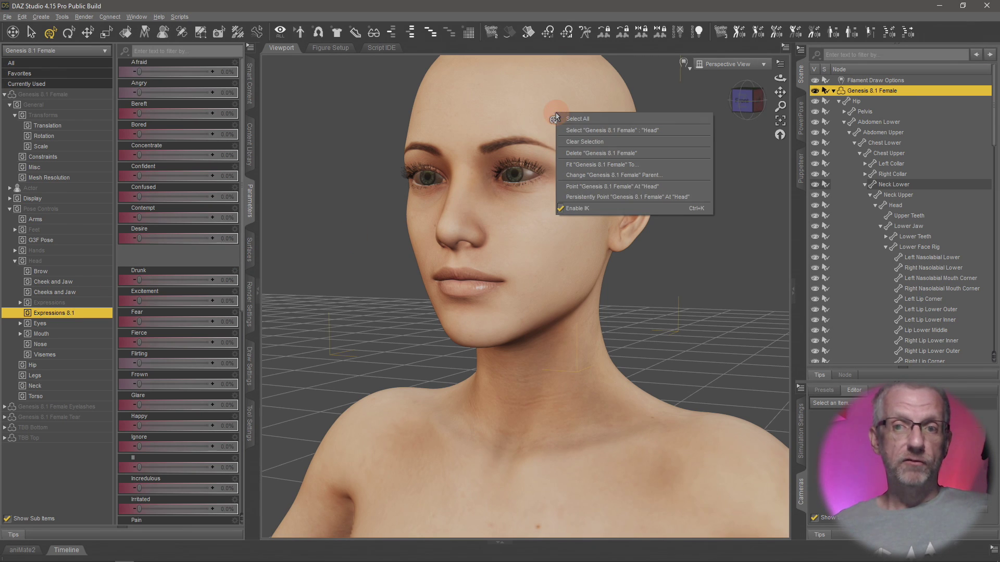
pyautogui.click(600, 129)
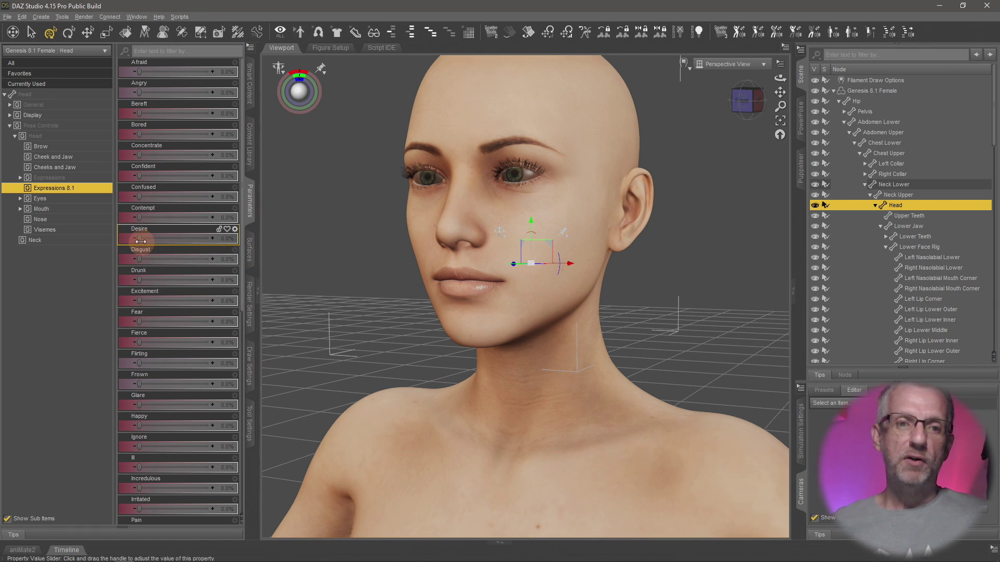
pyautogui.moveTo(141, 241); pyautogui.dragTo(183, 239)
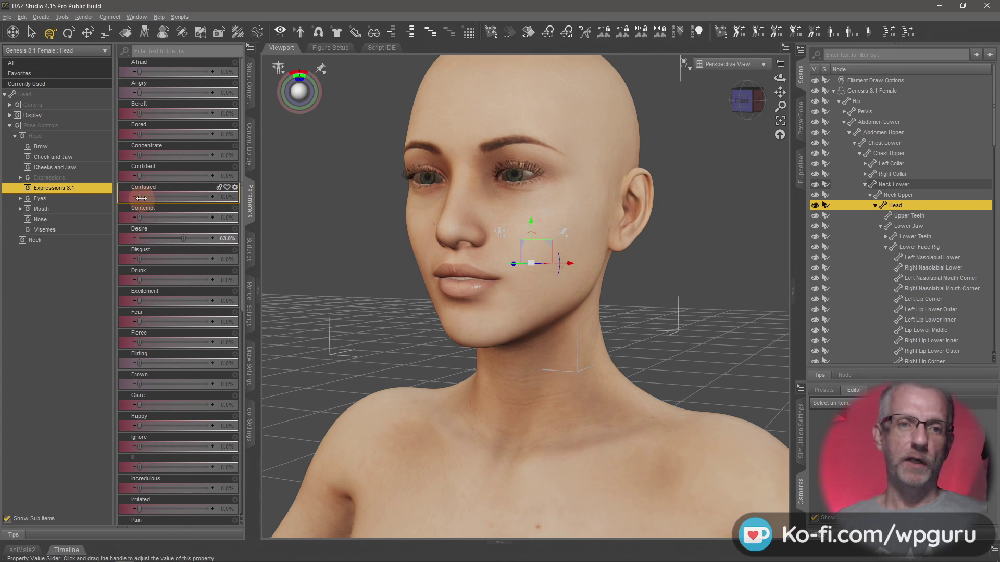
pyautogui.moveTo(141, 198); pyautogui.dragTo(205, 197)
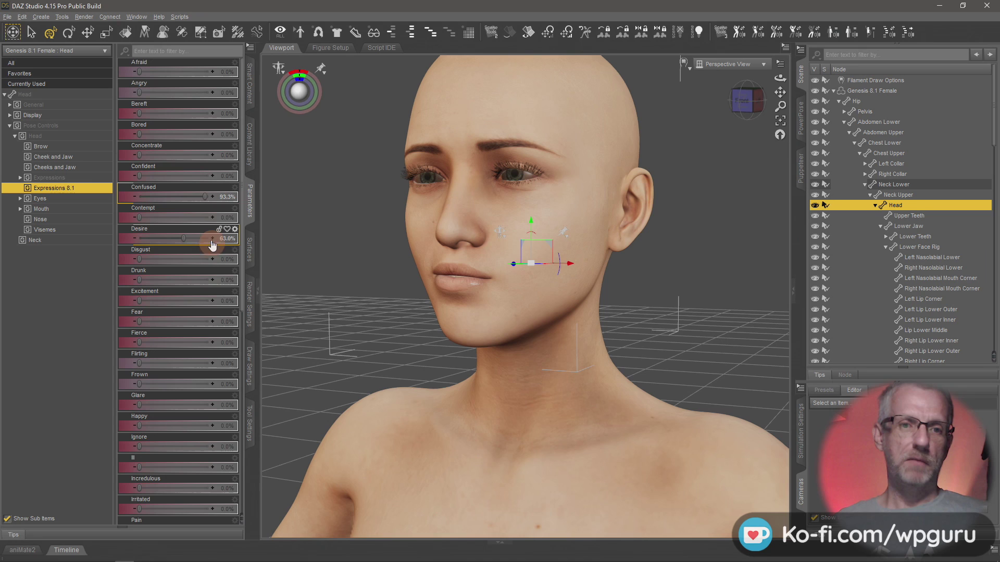
pyautogui.moveTo(141, 135); pyautogui.dragTo(188, 134)
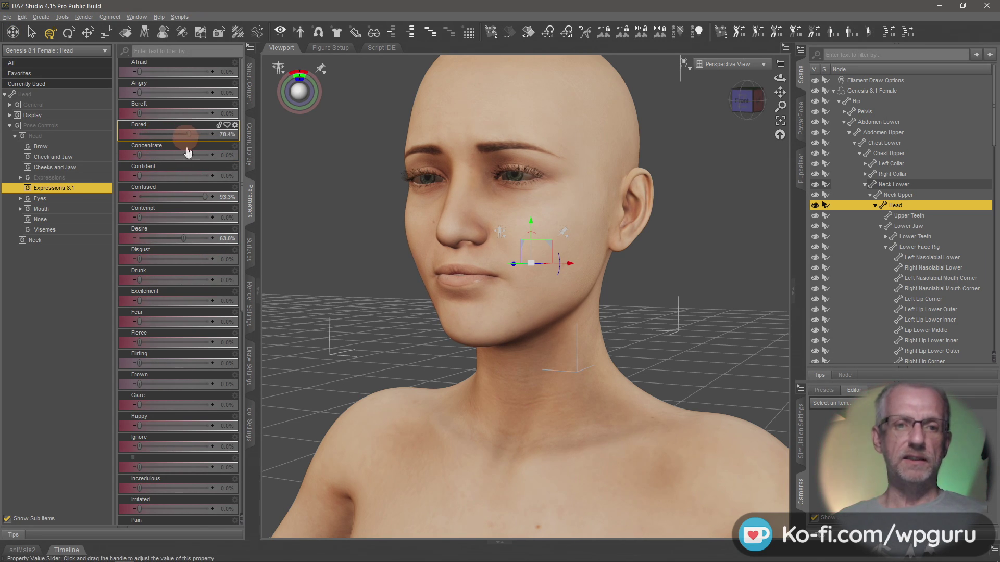
pyautogui.keyDown('alt'); pyautogui.moveTo(496, 333); pyautogui.dragTo(495, 324); pyautogui.keyUp('alt')
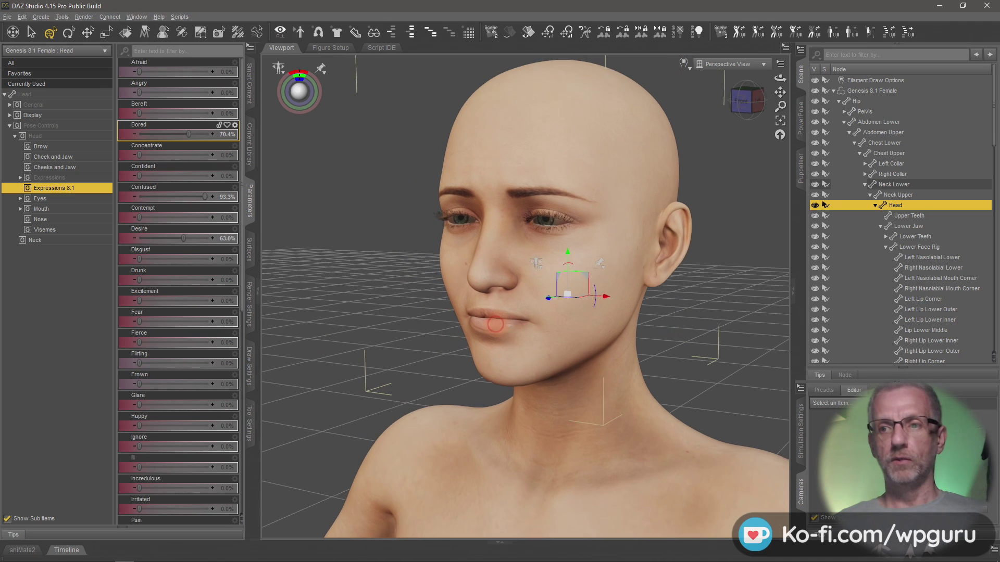
# - Select the whole Genesis 8.1 Female and save a pose preset named Test in the TRUNDLEWOOD Library folder
pyautogui.click(880, 92)
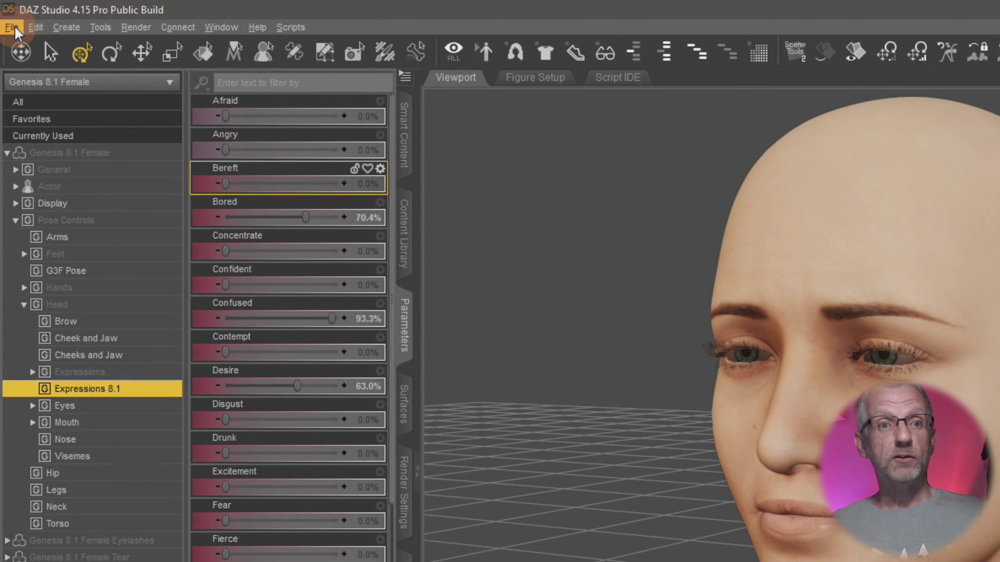
pyautogui.click(12, 27)
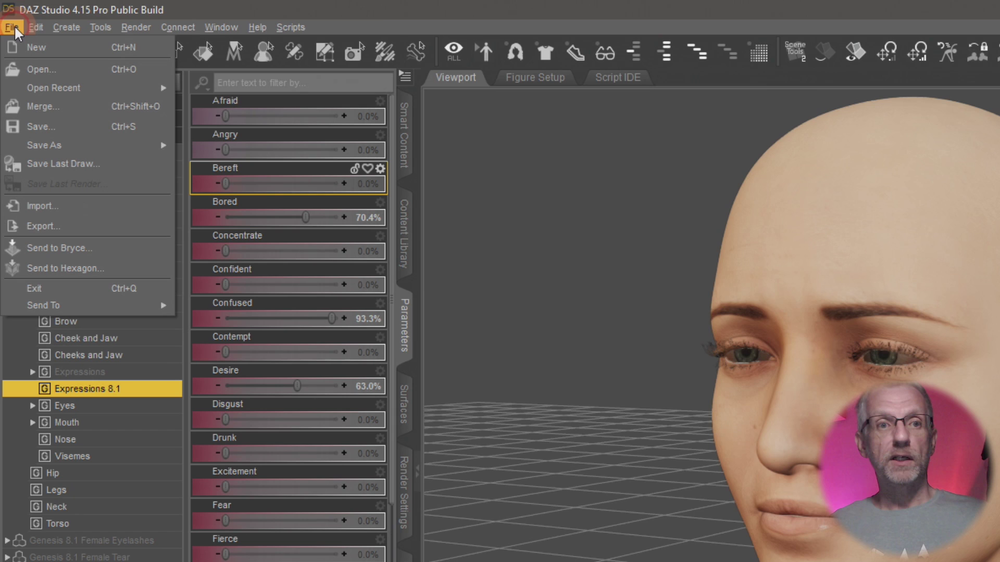
pyautogui.moveTo(151, 144)
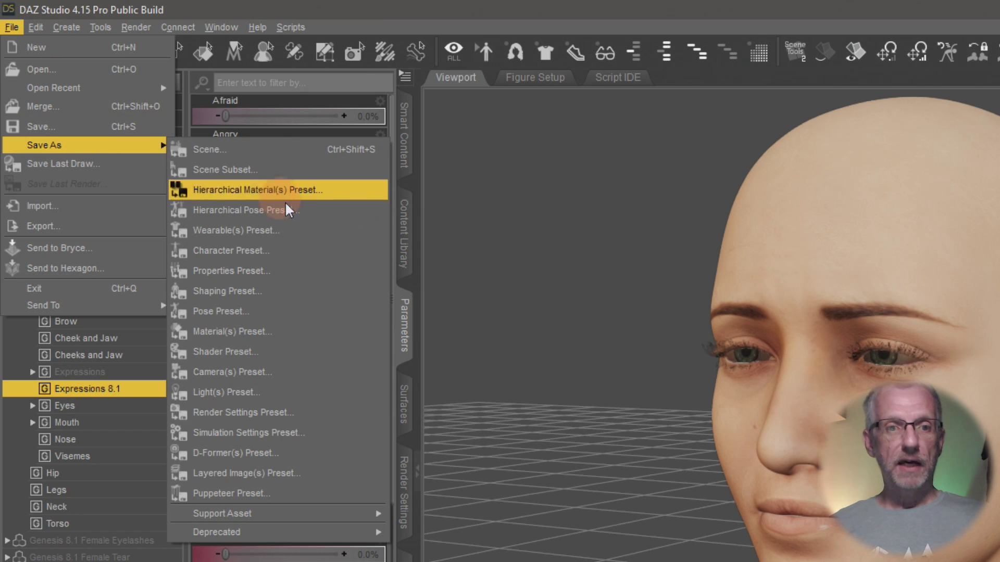
pyautogui.click(301, 309)
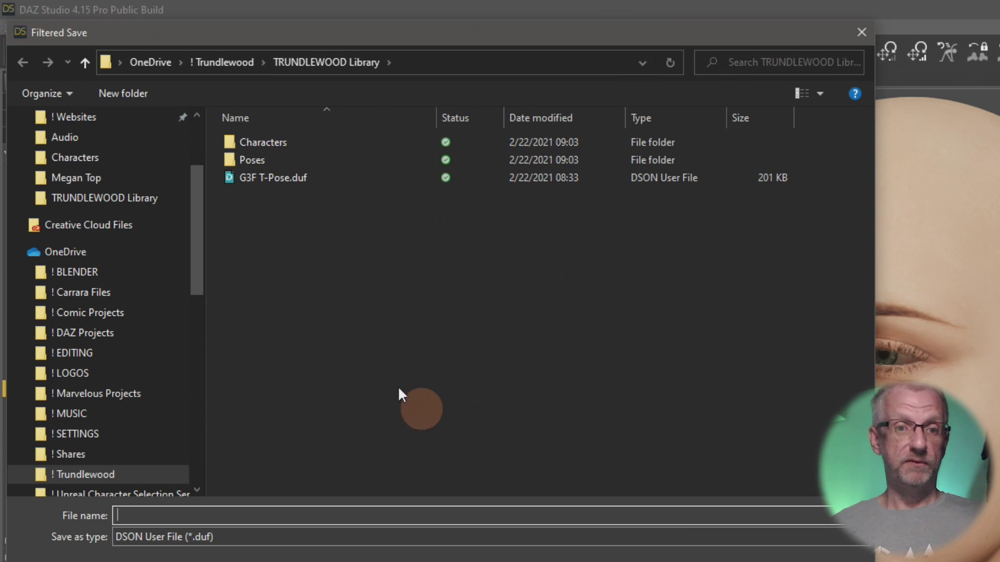
pyautogui.write('Test')
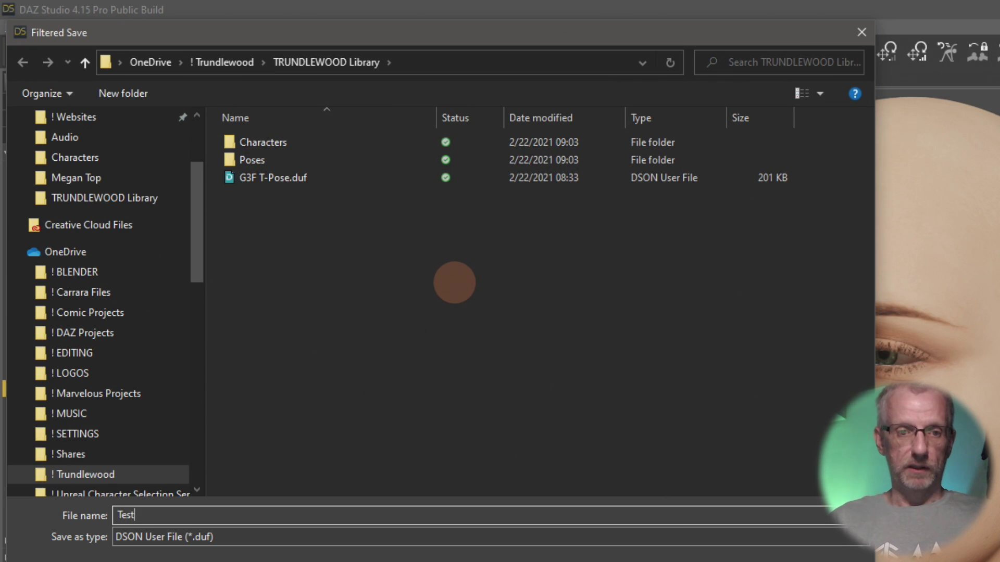
pyautogui.press('Return')
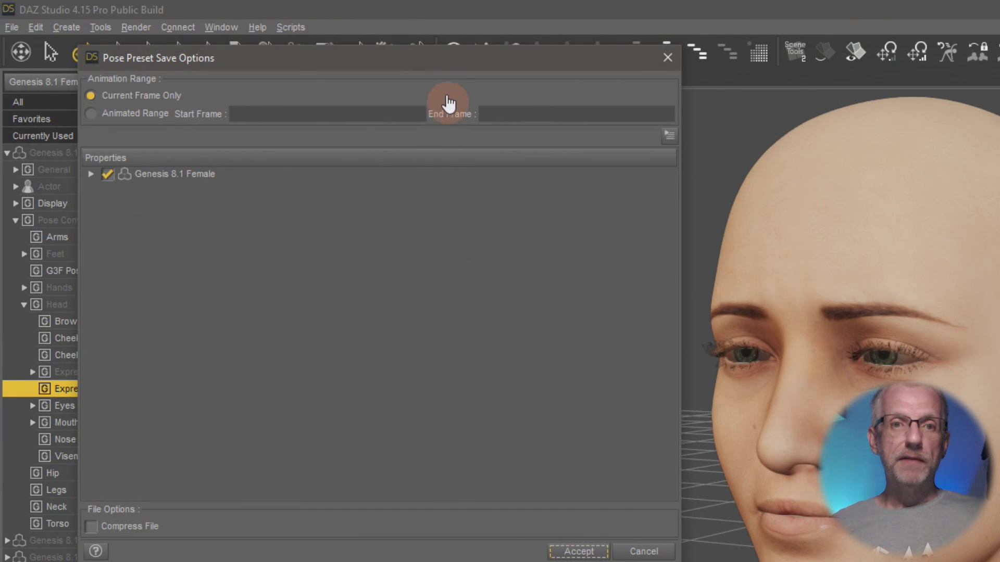
# - Exclude all Genesis 8.1 Female properties from the pose preset, expand the Hip hierarchy down to Neck Upper, and include only the Head
pyautogui.moveTo(443, 60); pyautogui.dragTo(418, 28)
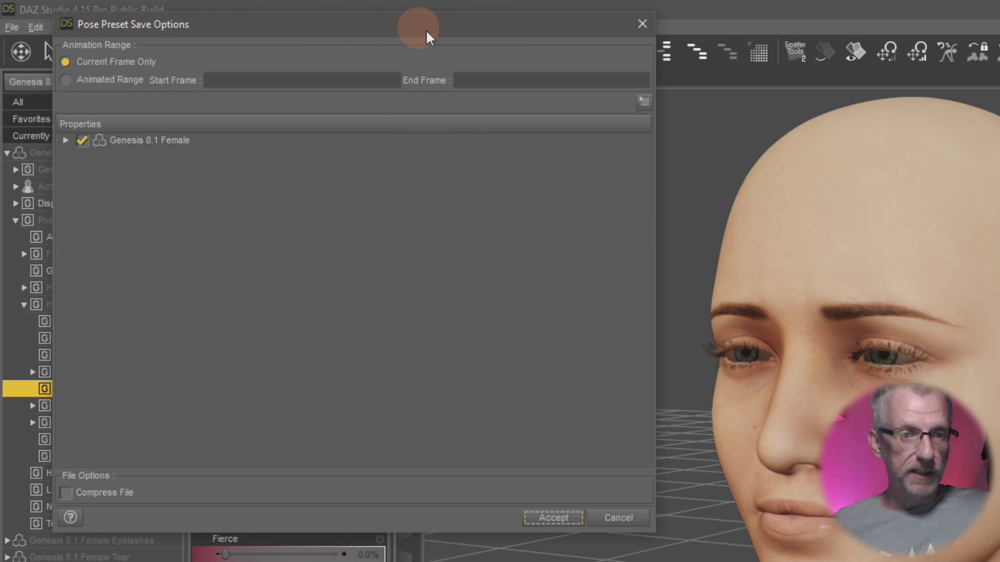
pyautogui.click(65, 140)
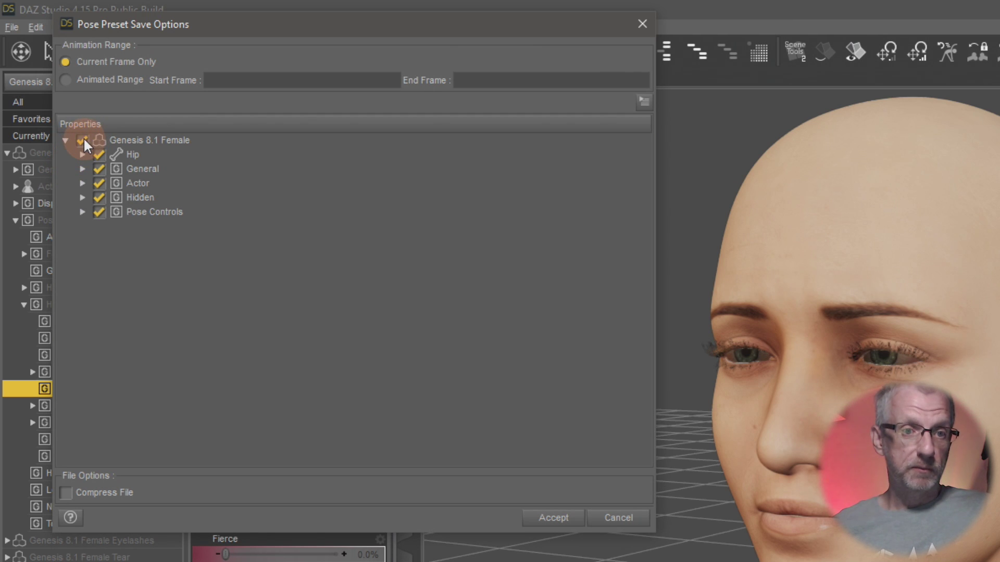
pyautogui.click(83, 139)
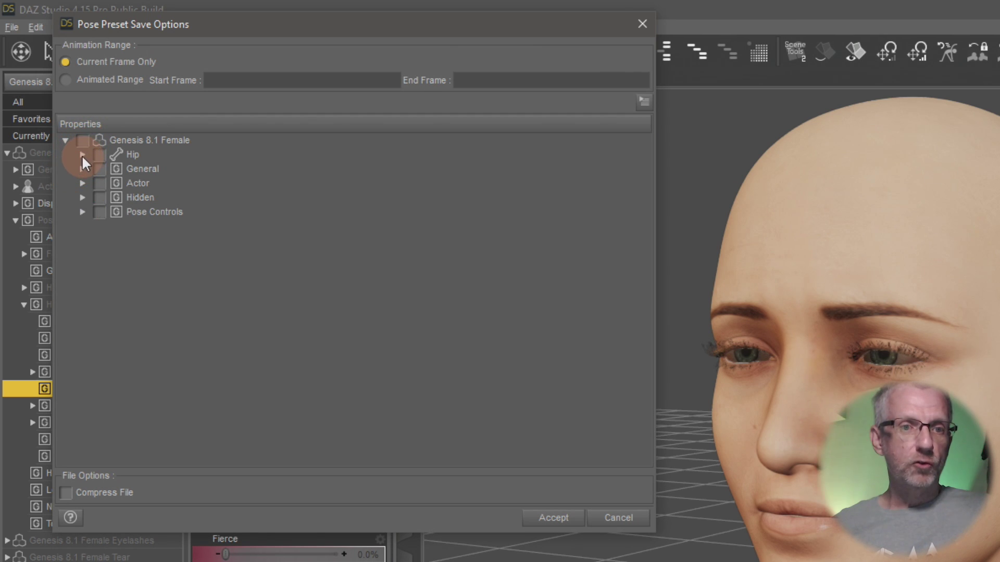
pyautogui.click(82, 154)
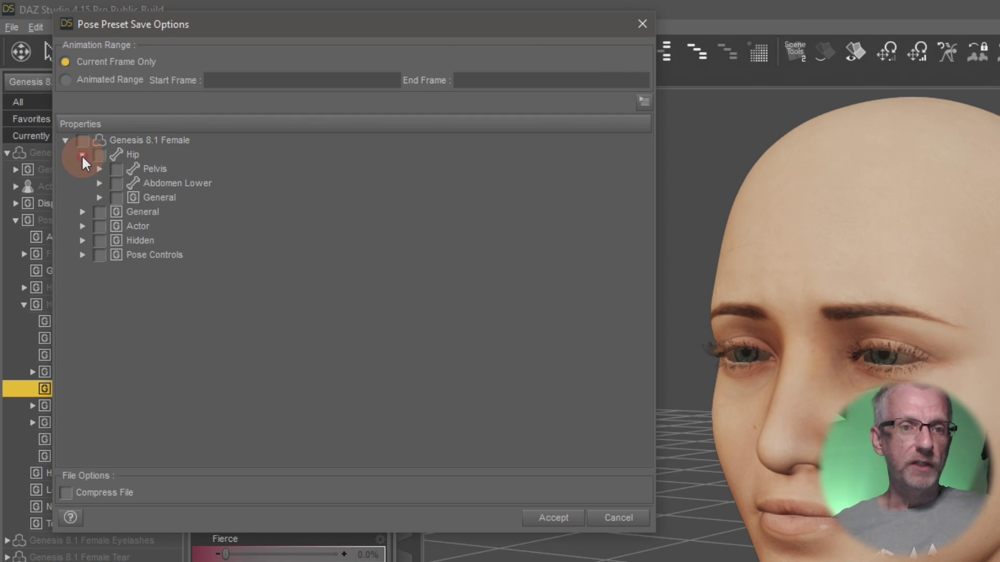
pyautogui.click(98, 182)
pyautogui.click(116, 197)
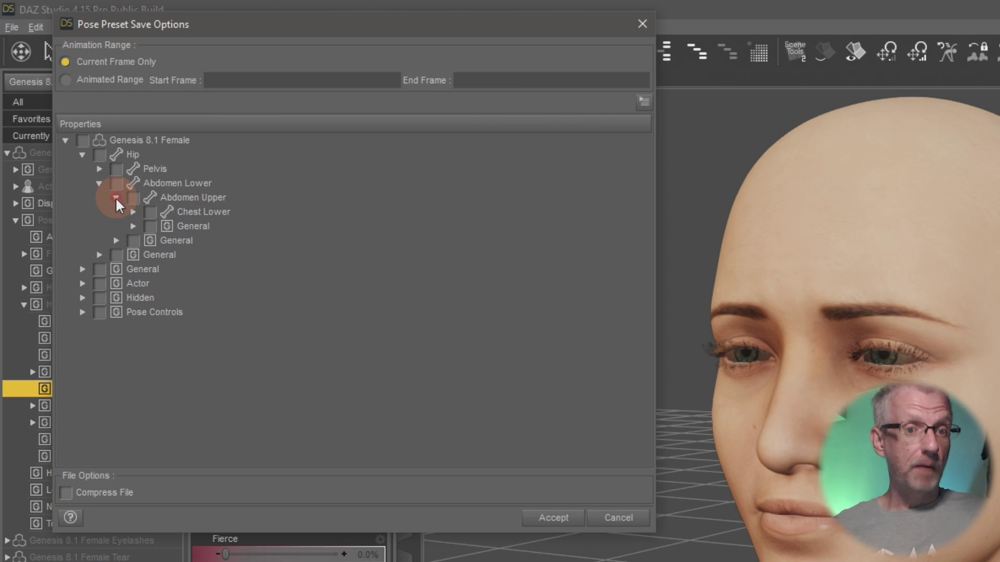
pyautogui.click(132, 212)
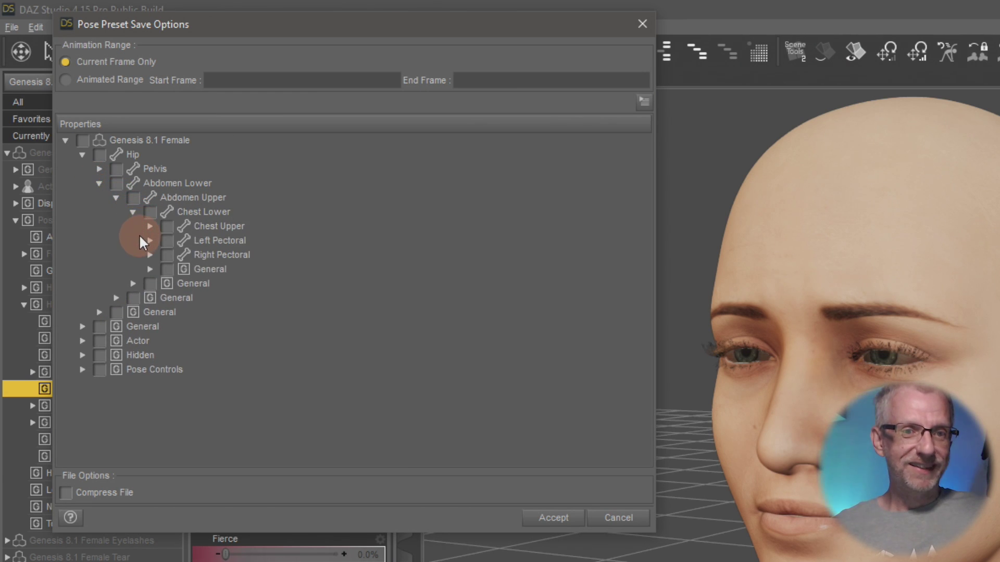
pyautogui.click(150, 227)
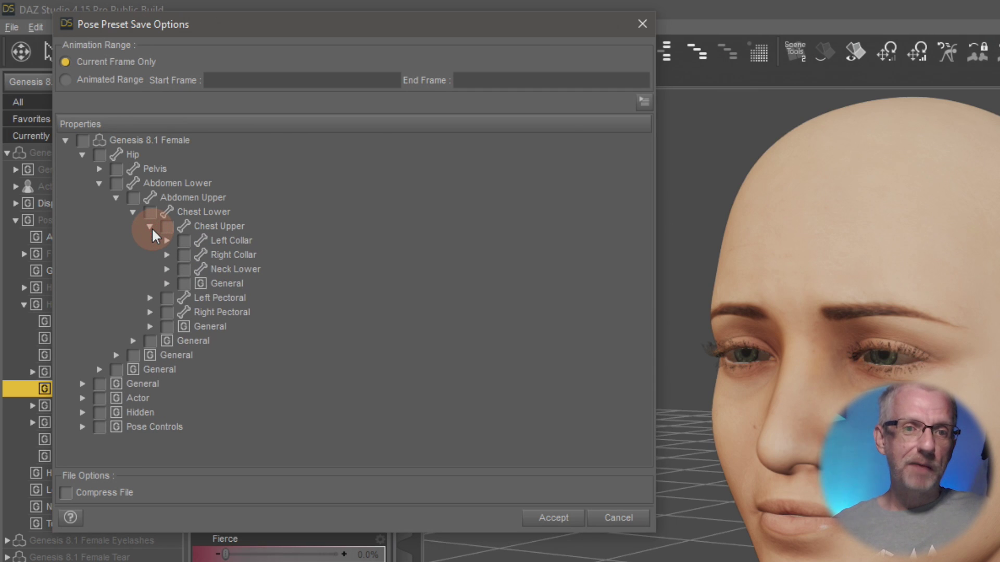
pyautogui.click(166, 269)
pyautogui.click(183, 283)
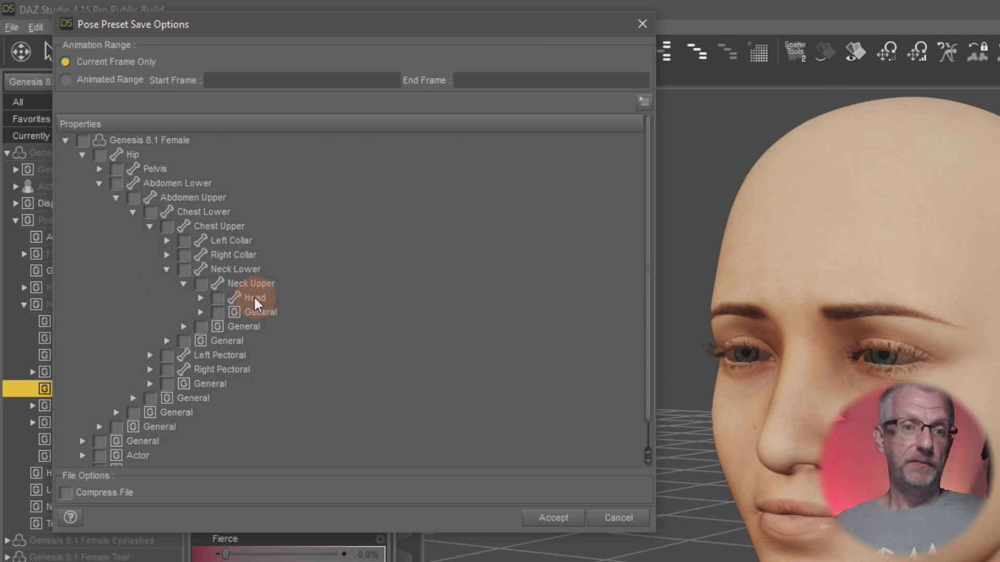
pyautogui.click(217, 297)
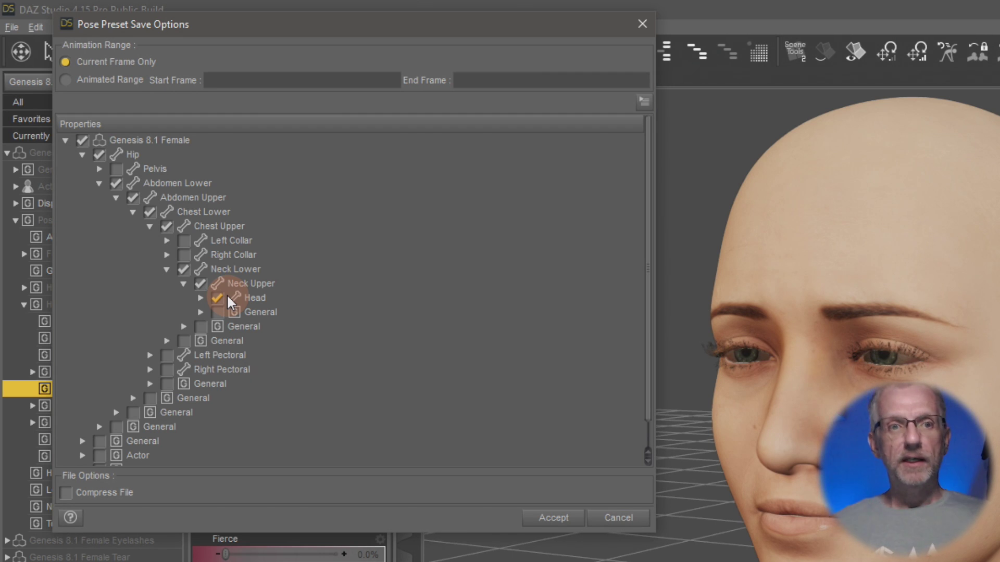
# - Include the whole figure in the preset, clear it again, re-include only the Head, and close the save options
pyautogui.click(82, 140)
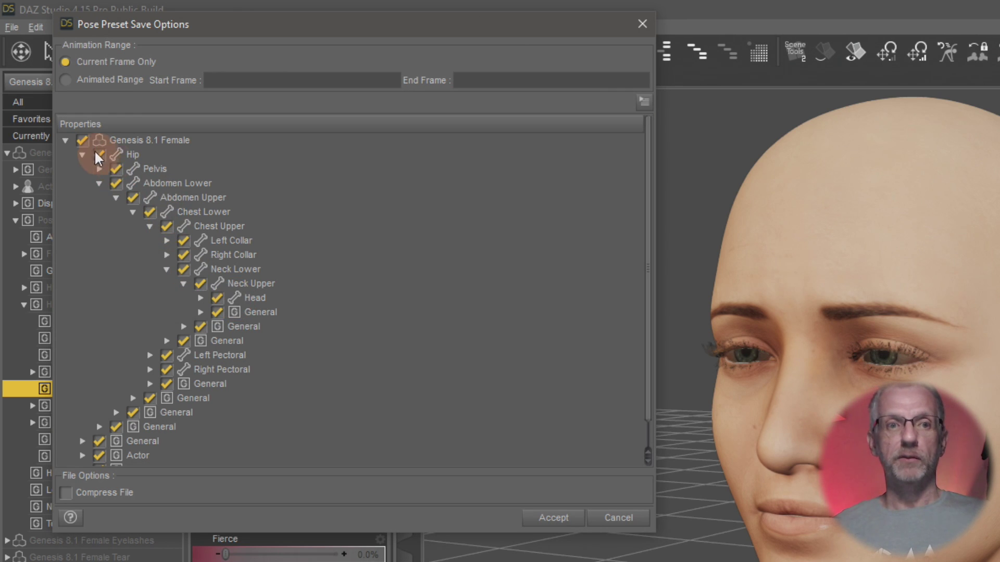
pyautogui.click(83, 140)
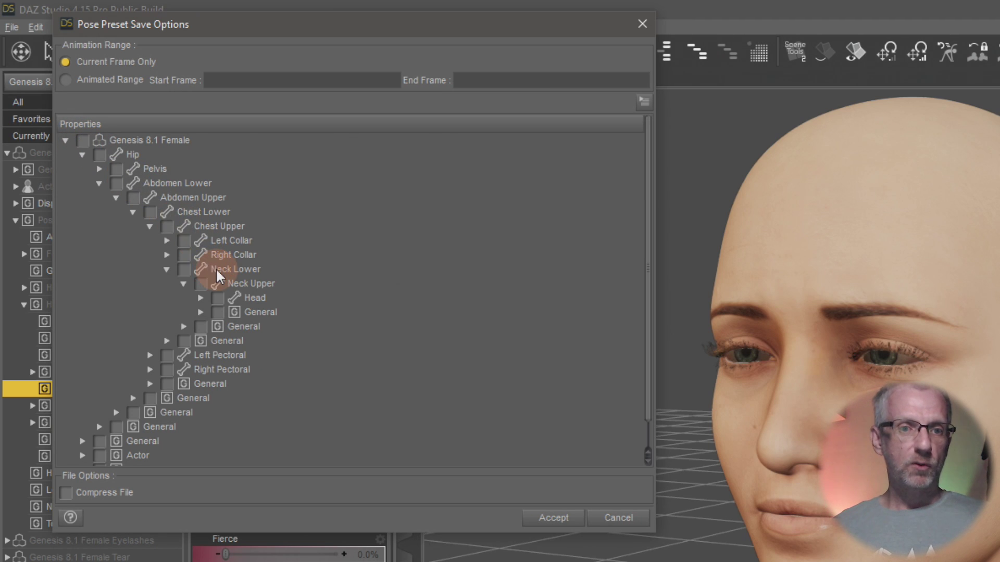
pyautogui.click(216, 297)
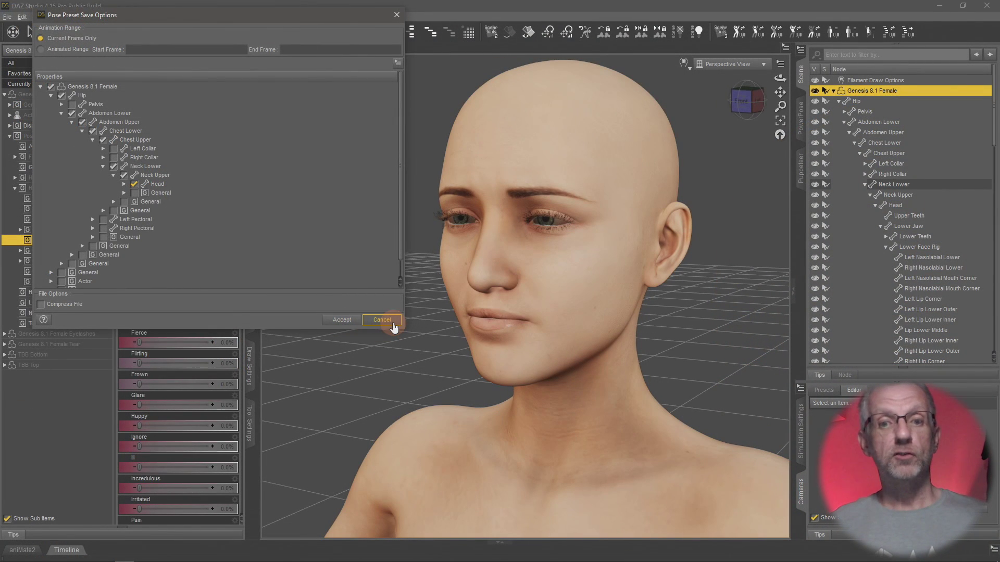
pyautogui.click(549, 520)
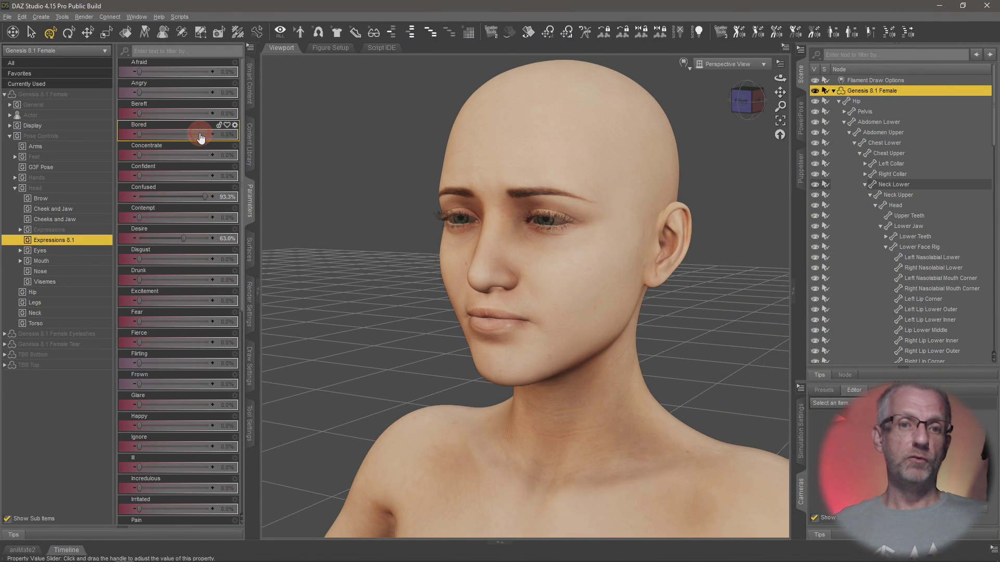
# - Reset the figure's Bored, Confused and Desire expressions to 0.0% and display the empty Puppeteer layer grid
pyautogui.moveTo(198, 240); pyautogui.dragTo(141, 240)
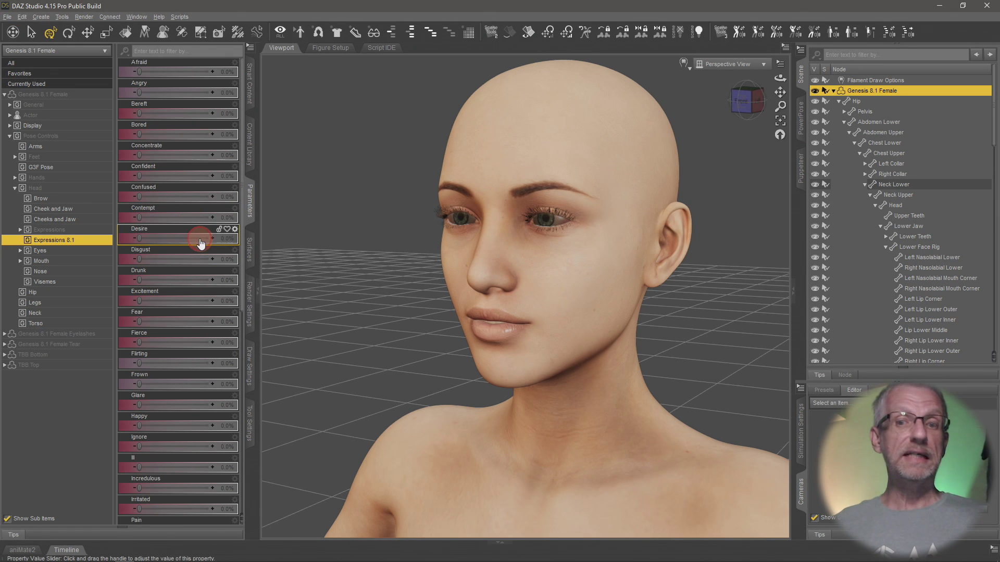
pyautogui.click(800, 167)
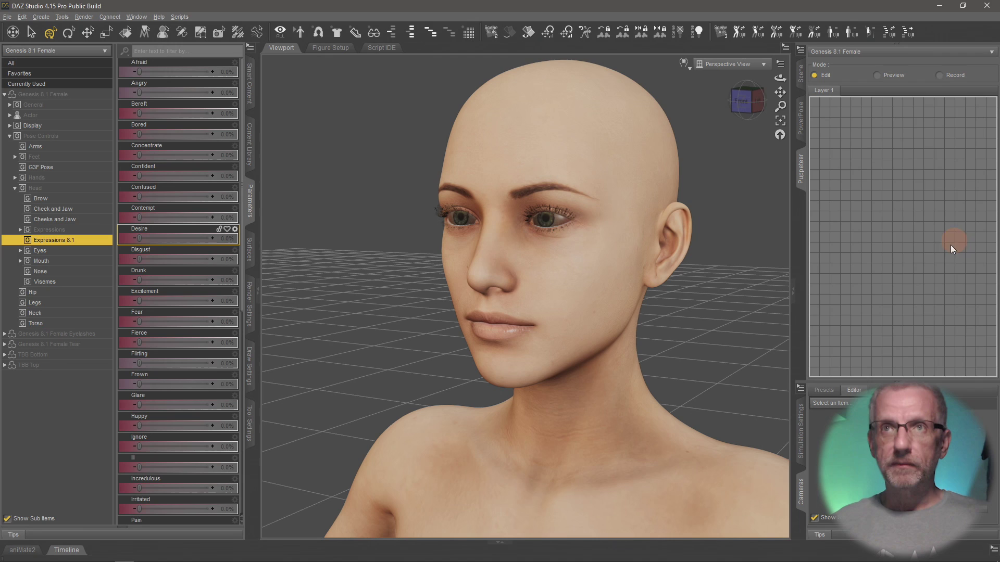